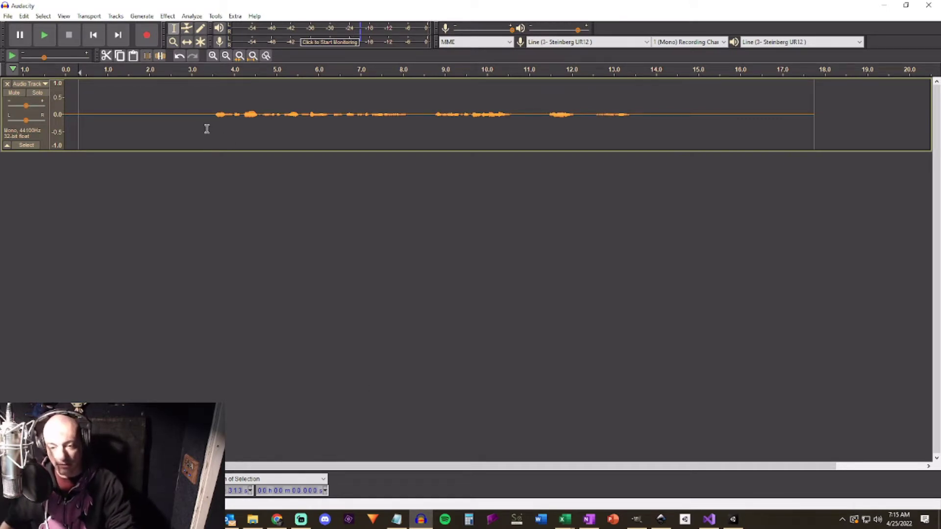
# Play back the voice recording from about 3.5 seconds, then stop
pyautogui.click(206, 128)
pyautogui.press('space')
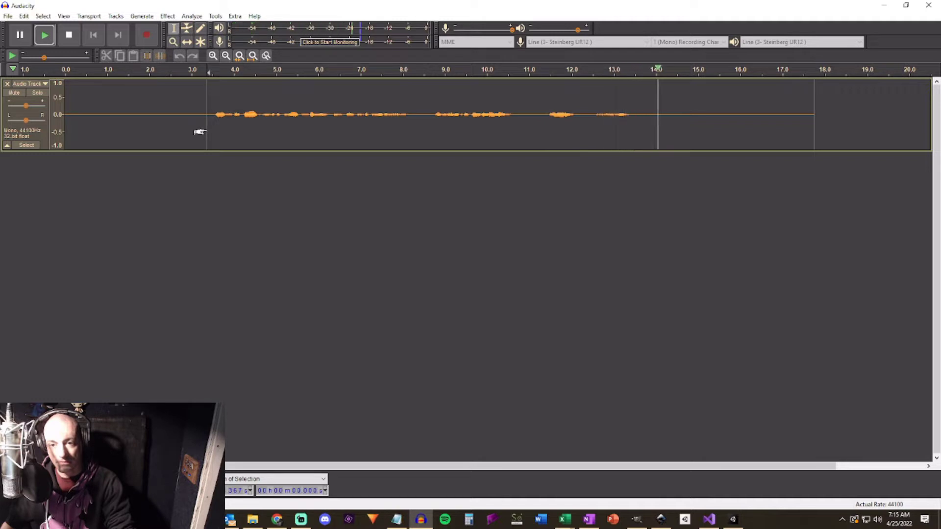
pyautogui.press('space')
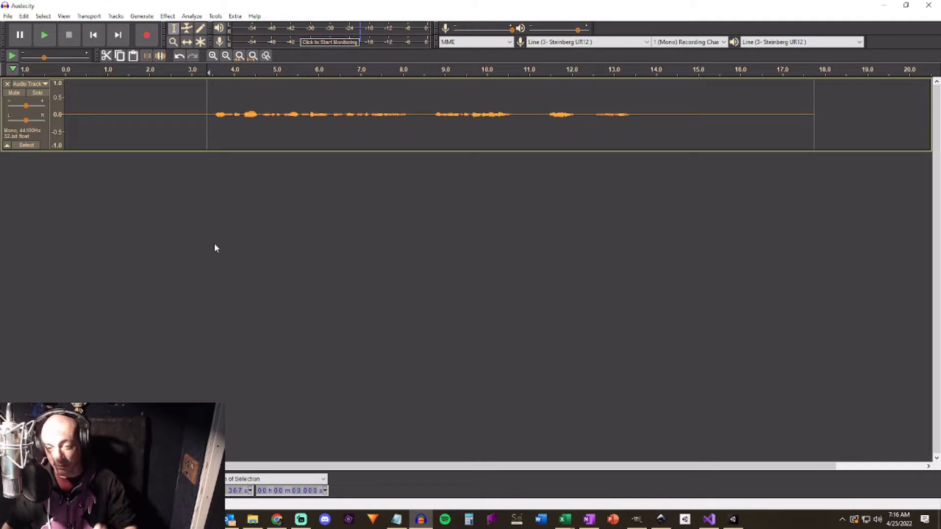
# Apply the Graphic EQ 'Low rolloff for speech' factory preset to the whole voice track
pyautogui.hotkey('ctrl', 'a')
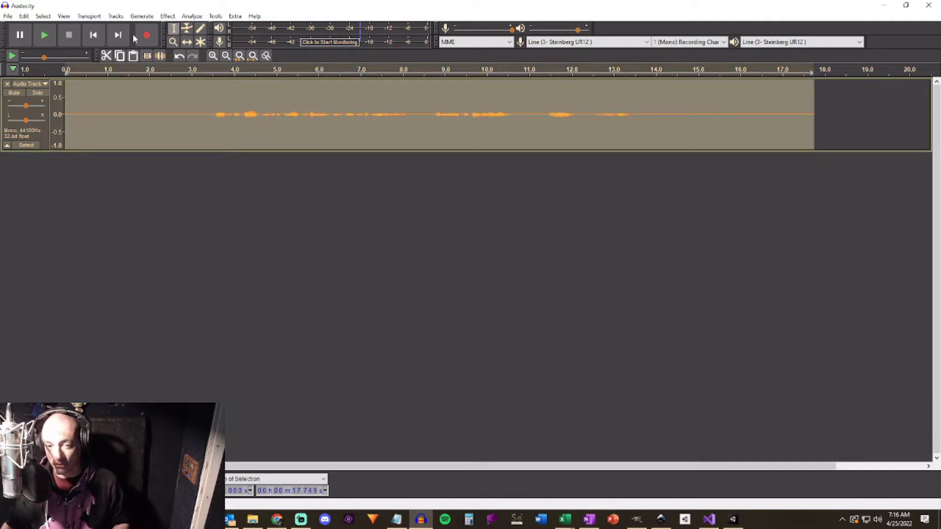
pyautogui.click(167, 16)
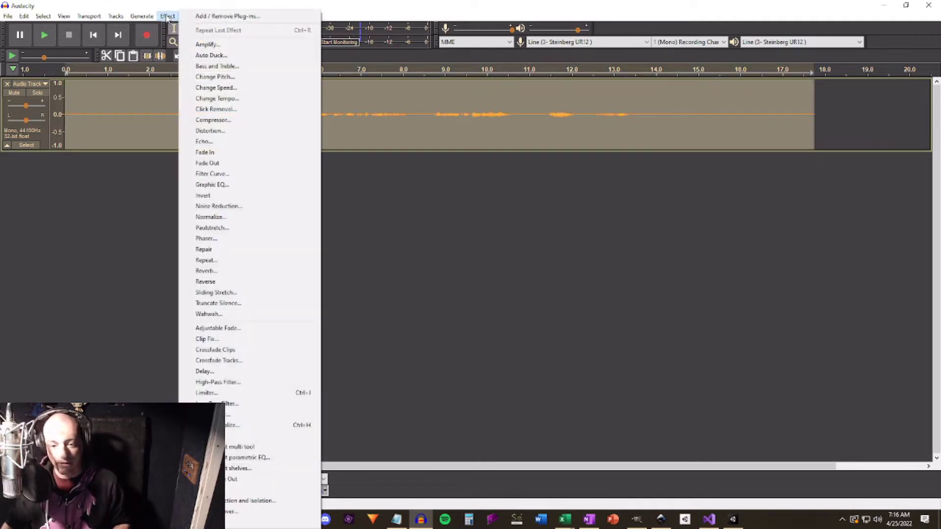
pyautogui.click(219, 186)
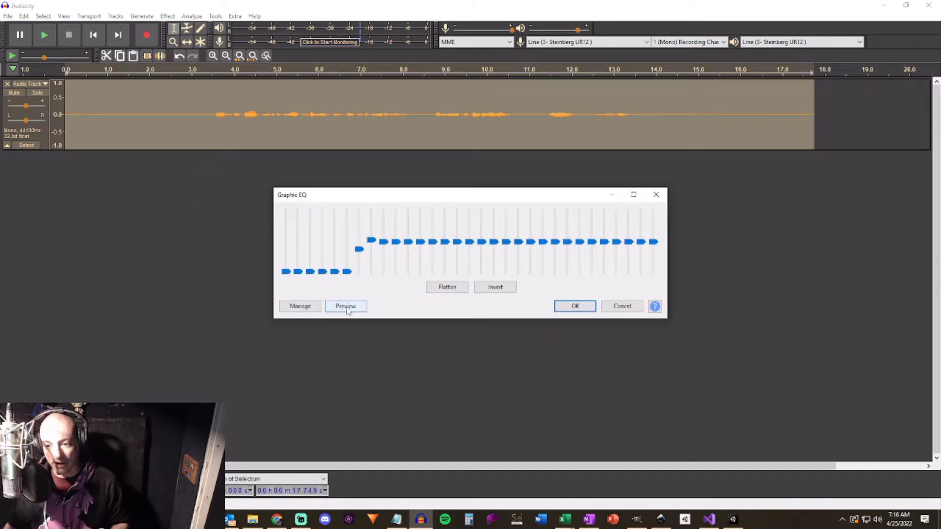
pyautogui.click(300, 307)
pyautogui.moveTo(310, 358)
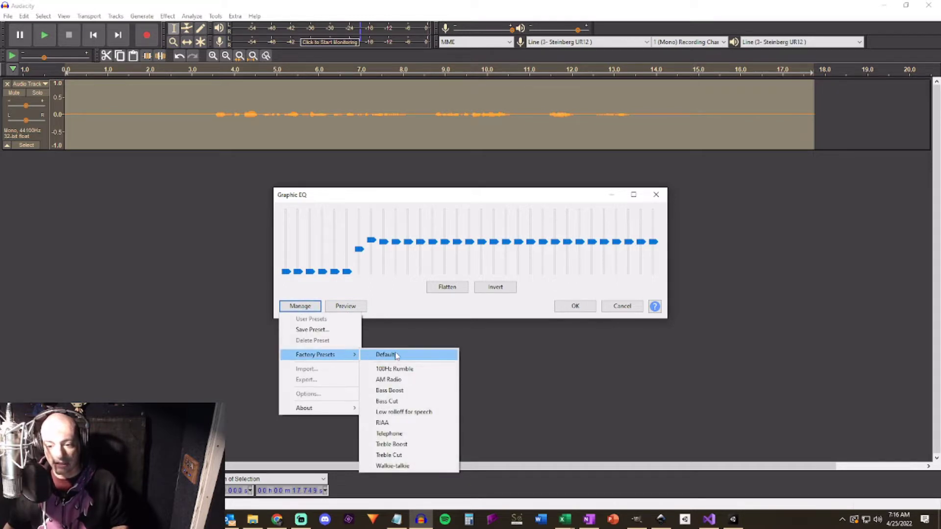
pyautogui.click(412, 412)
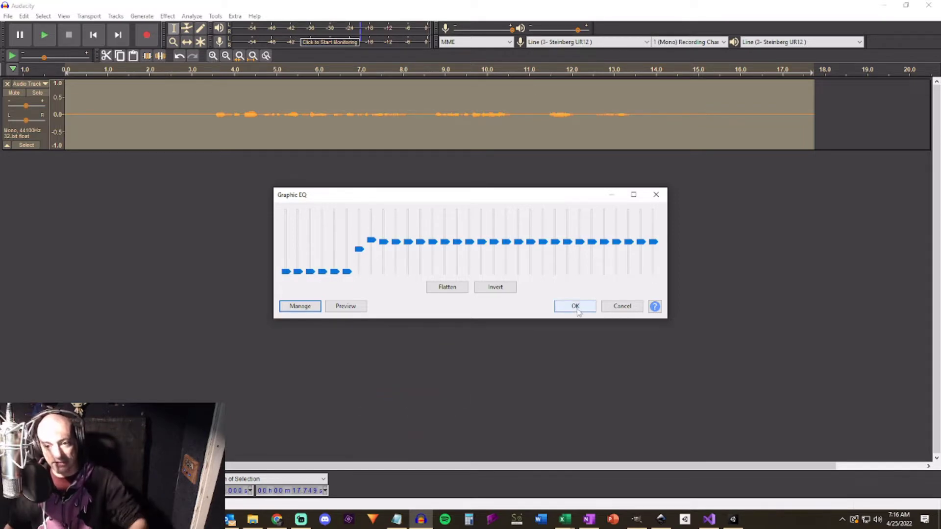
pyautogui.click(578, 309)
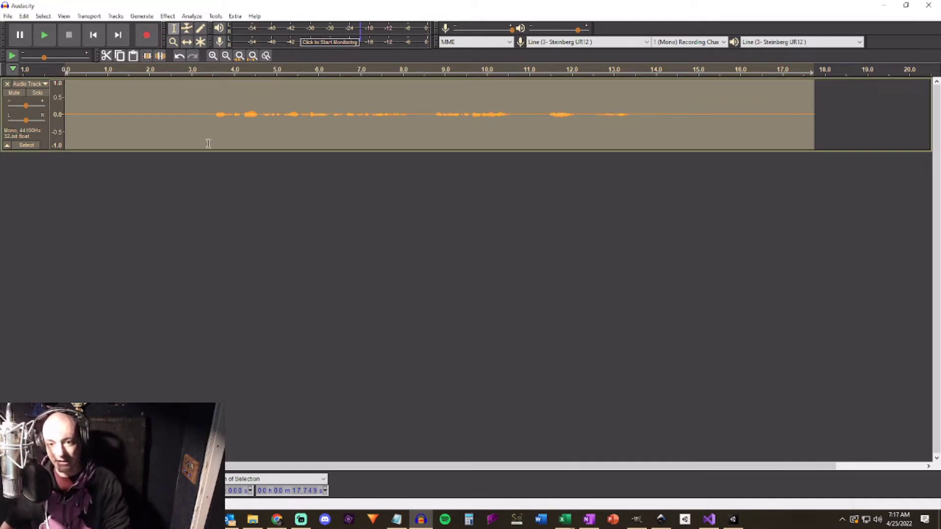
pyautogui.click(212, 122)
pyautogui.press('space')
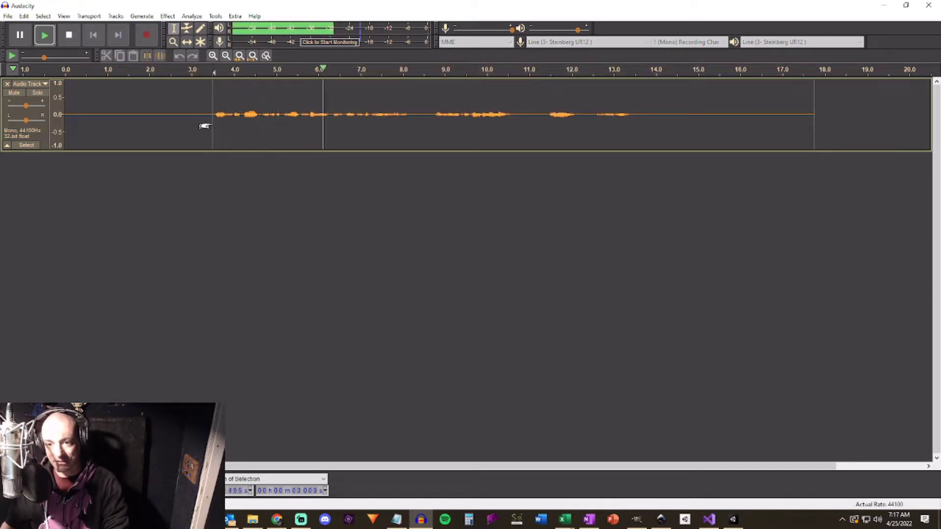
pyautogui.press('space')
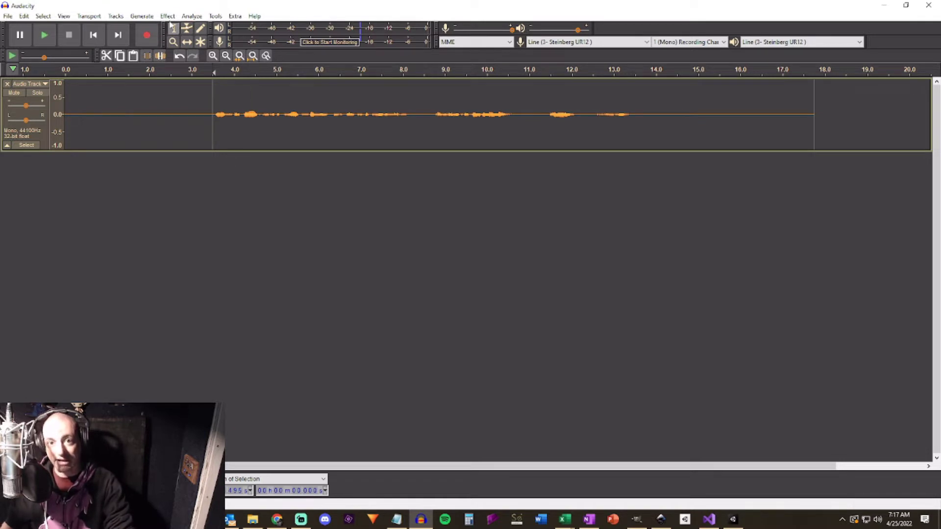
pyautogui.hotkey('ctrl', 'a')
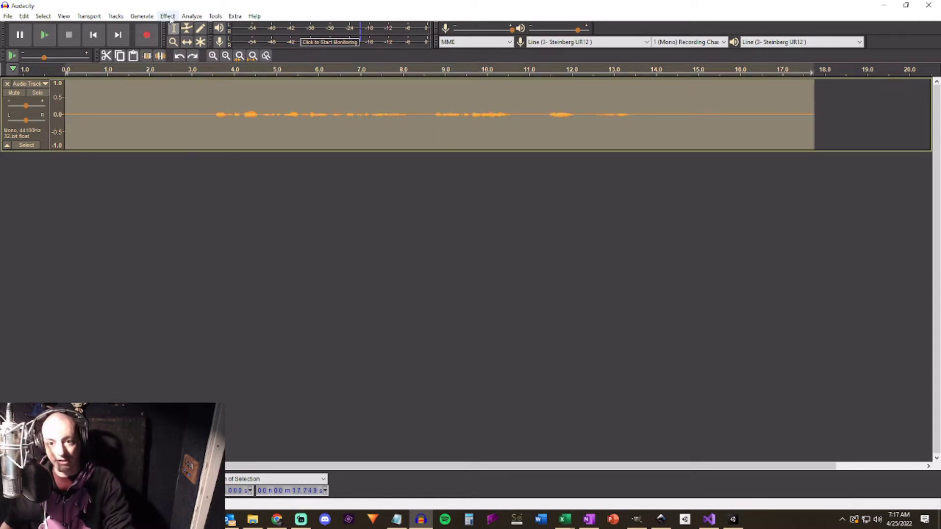
pyautogui.hotkey('ctrl', 'z')
pyautogui.hotkey('ctrl', 'y')
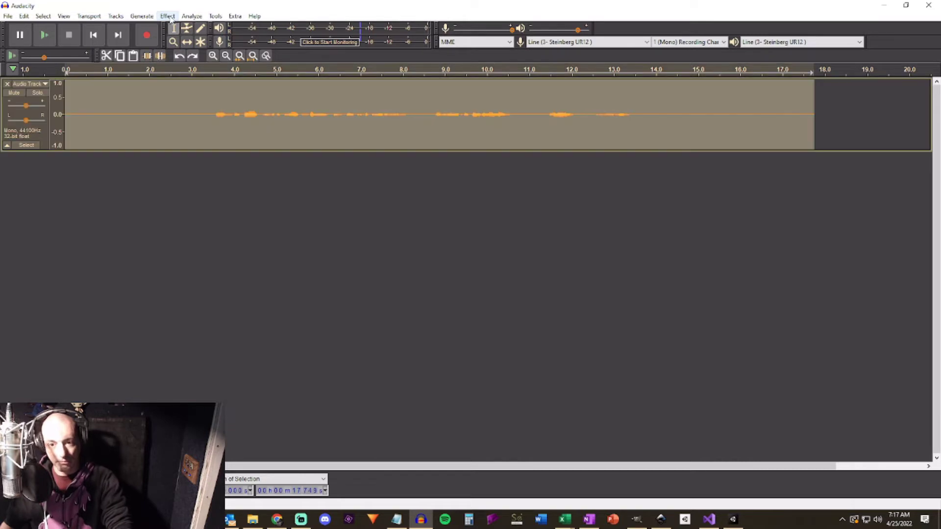
pyautogui.click(168, 15)
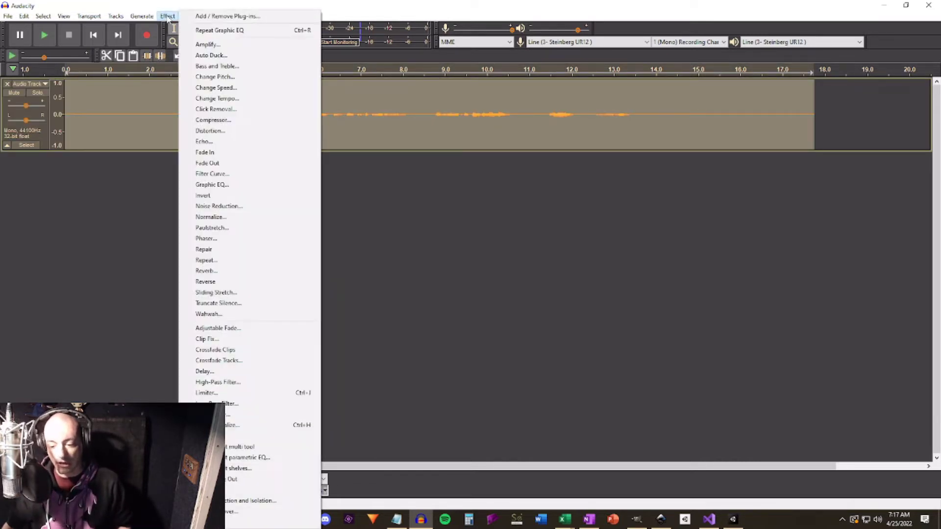
pyautogui.click(240, 426)
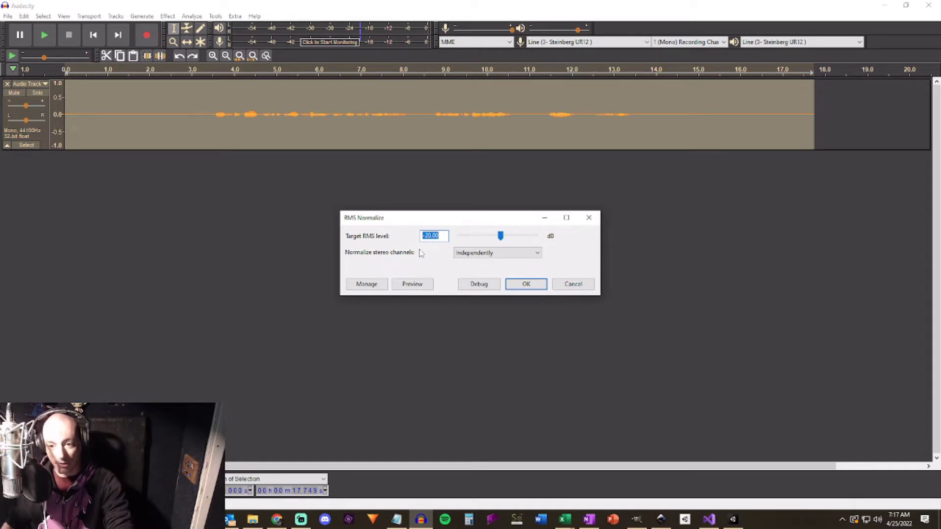
pyautogui.click(574, 285)
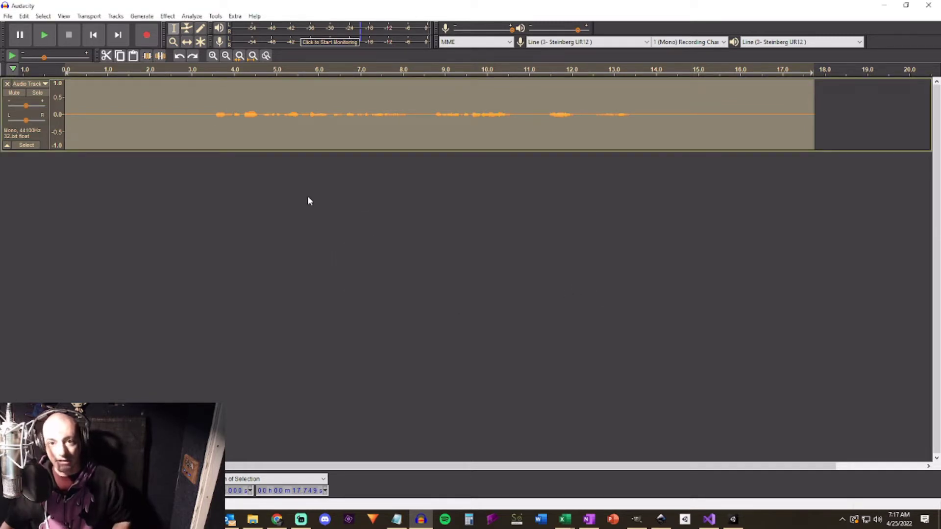
pyautogui.click(168, 15)
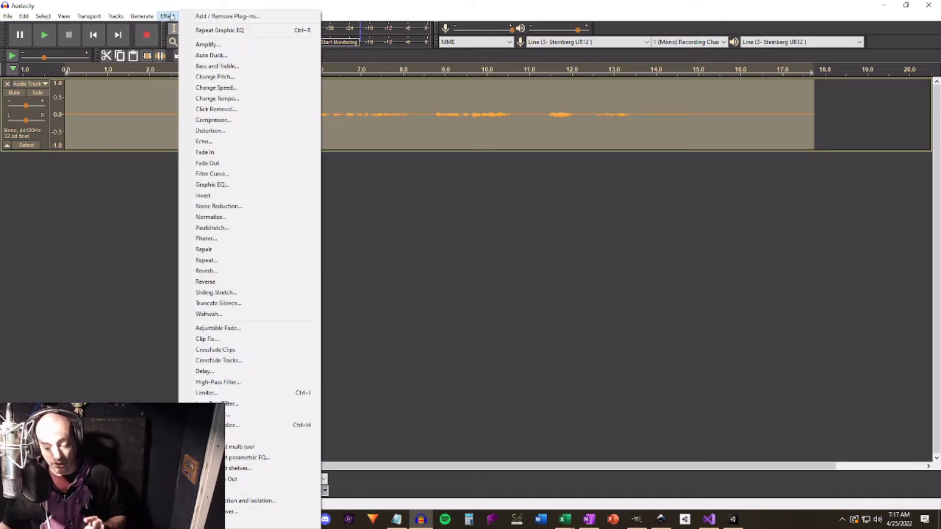
pyautogui.click(205, 393)
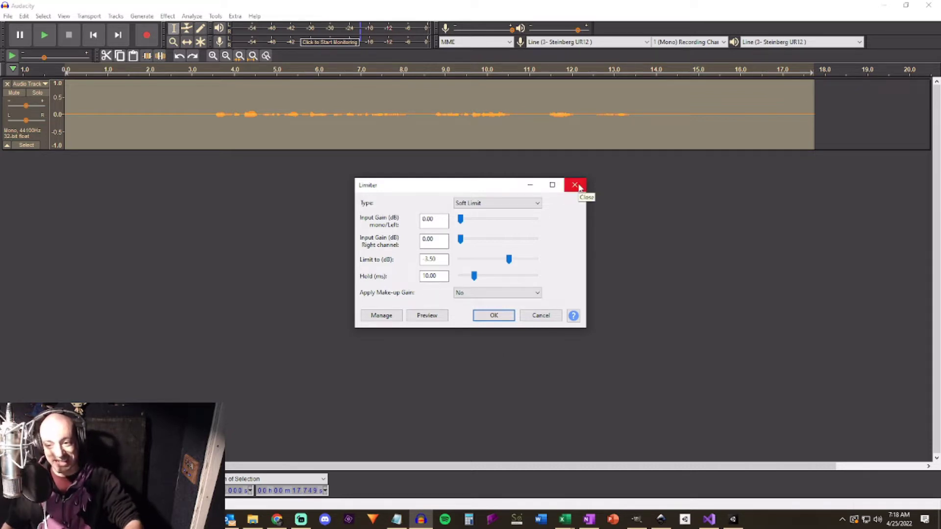
pyautogui.click(577, 186)
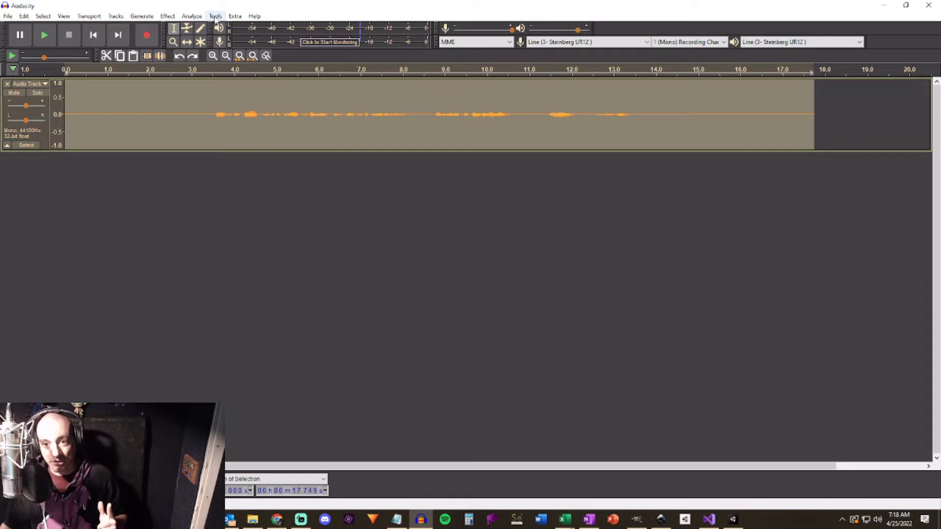
# Open Manage Macros and view the ACX Mastering macro's steps
pyautogui.click(215, 16)
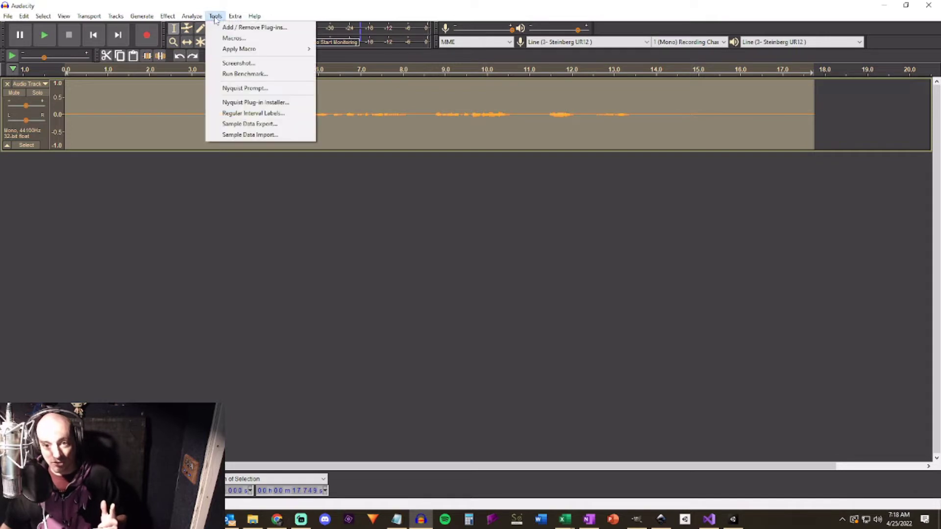
pyautogui.click(233, 38)
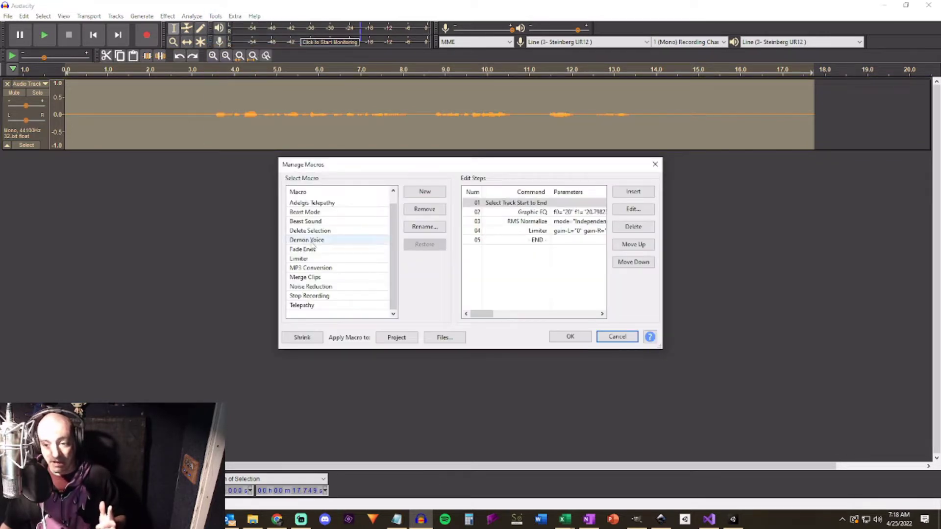
pyautogui.scroll(1, 314, 206)
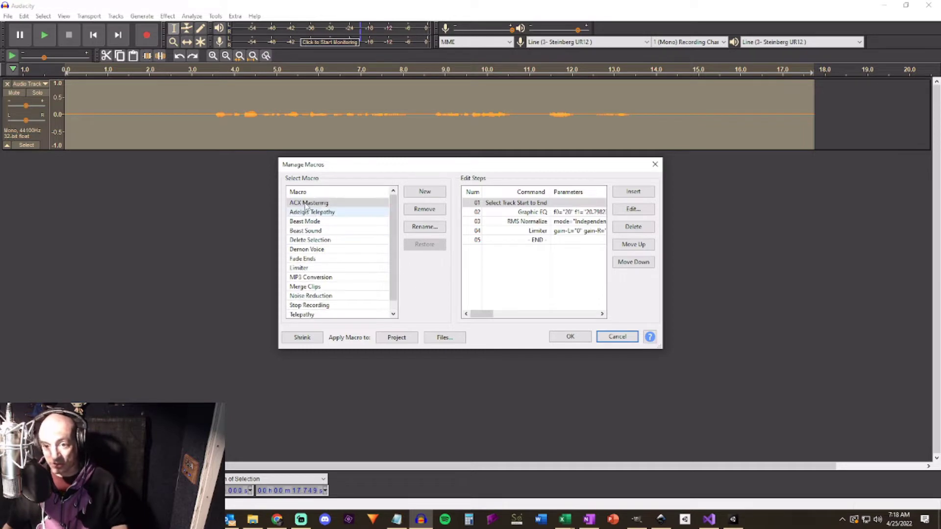
pyautogui.click(305, 204)
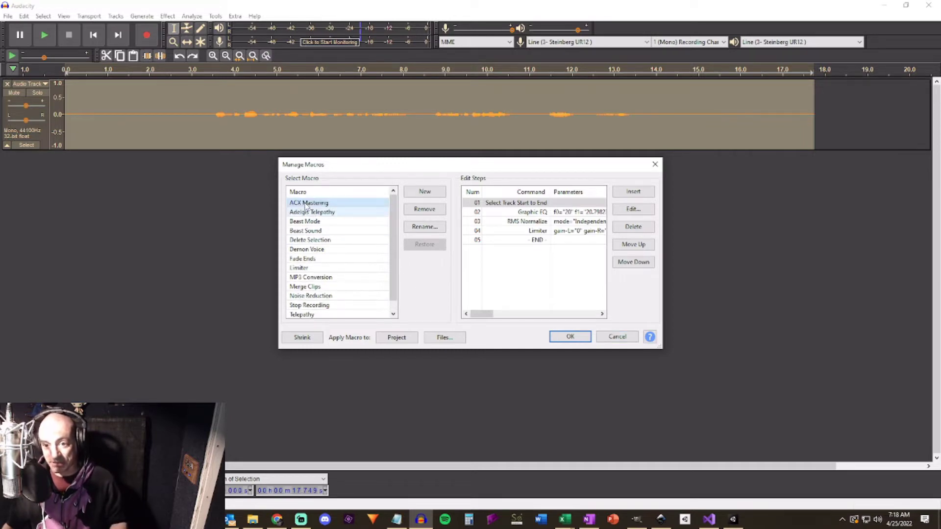
# Create a new macro named 'test'
pyautogui.click(420, 196)
pyautogui.write('test')
pyautogui.press('Return')
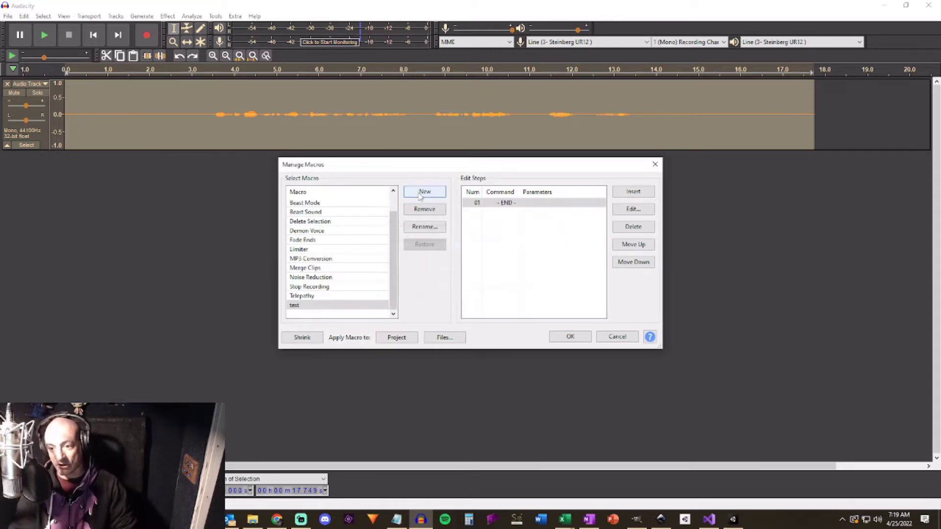
# Insert Select Track Start to End as step 01 of the 'test' macro
pyautogui.click(635, 192)
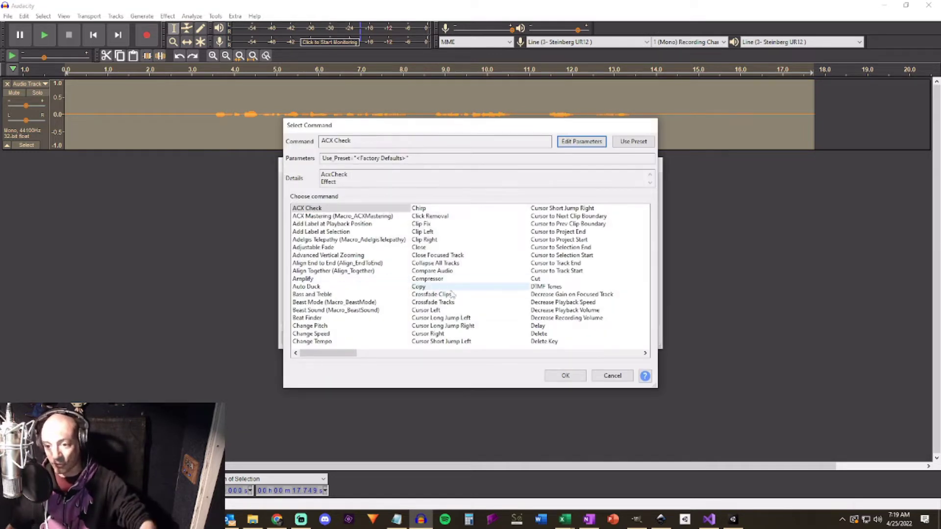
pyautogui.click(584, 353)
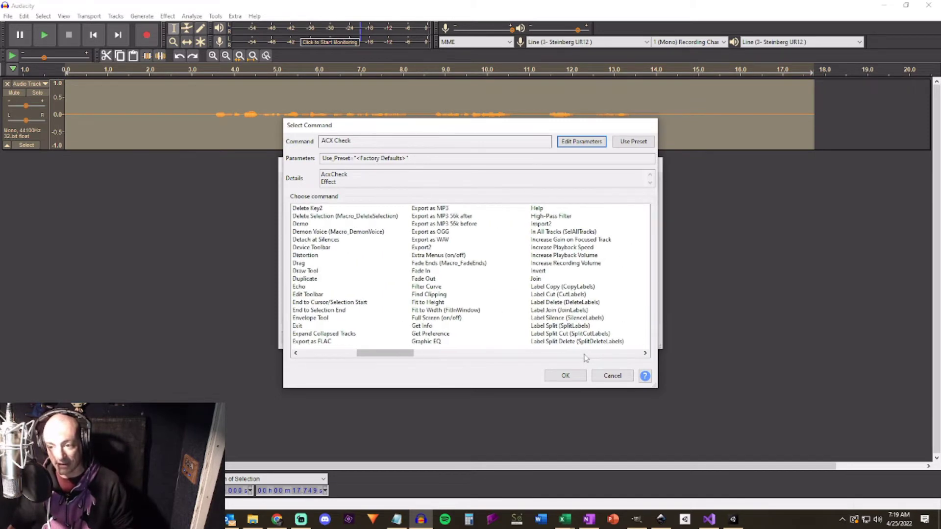
pyautogui.click(584, 353)
pyautogui.click(584, 354)
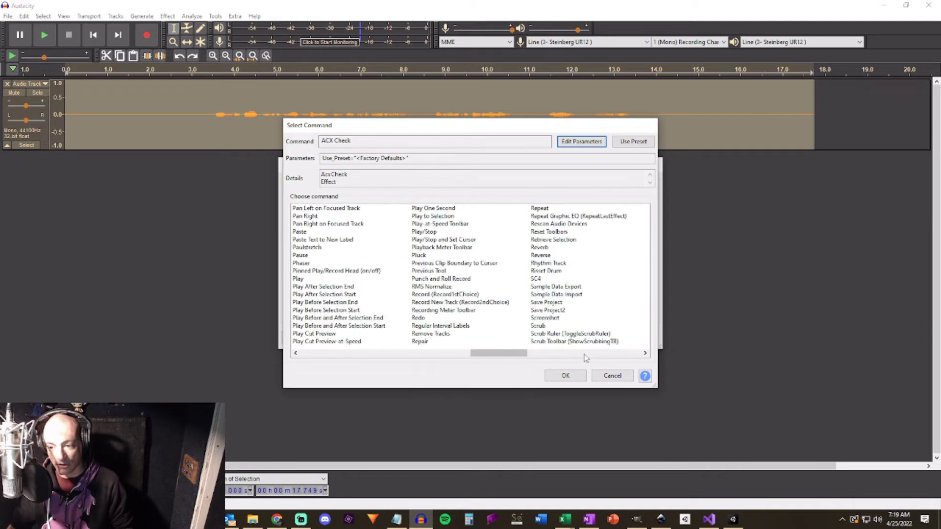
pyautogui.click(584, 354)
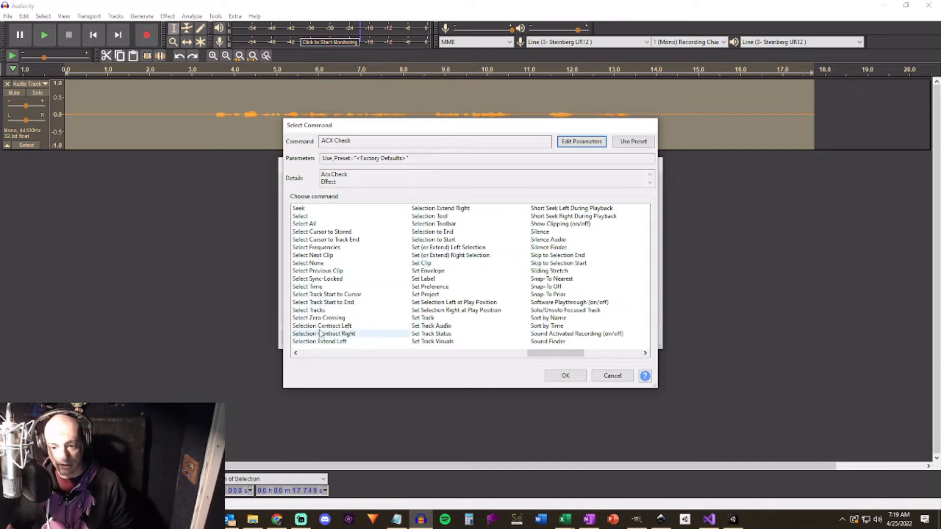
pyautogui.click(317, 305)
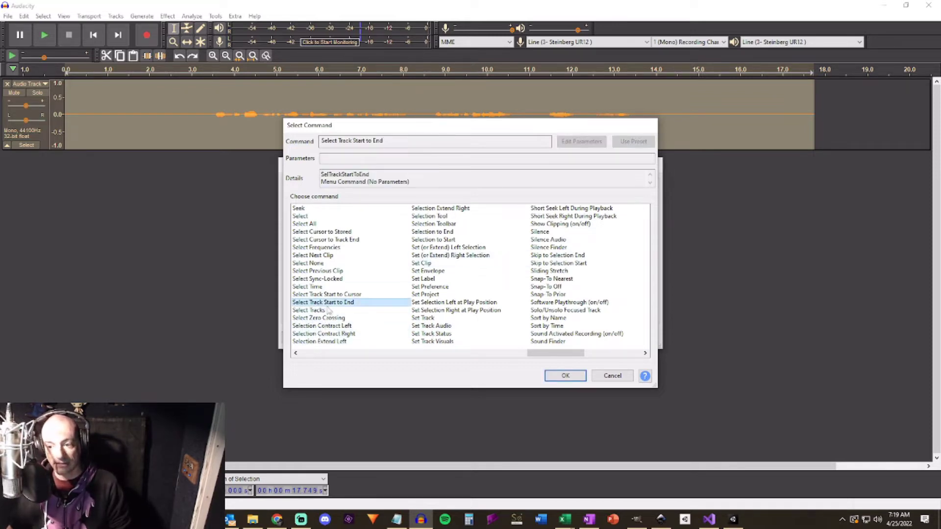
pyautogui.click(565, 377)
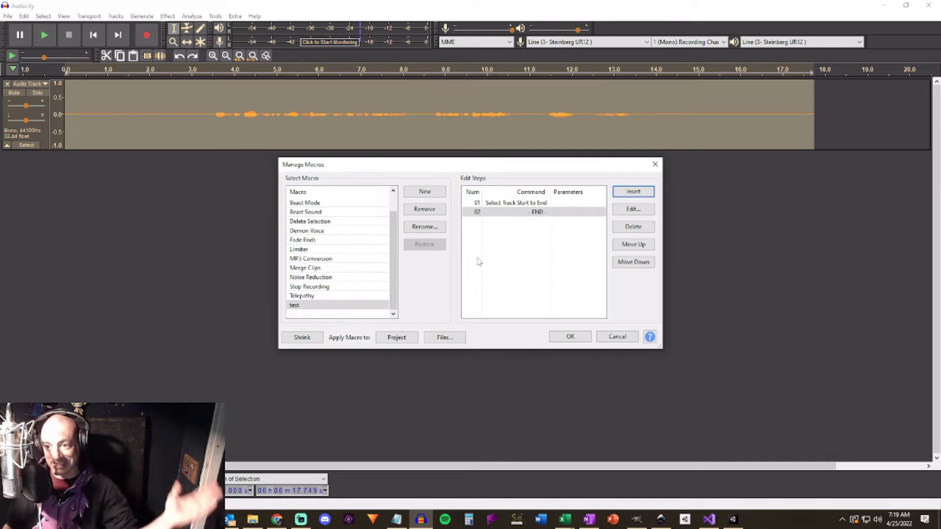
# Insert Graphic EQ as step 02 of the 'test' macro
pyautogui.click(633, 191)
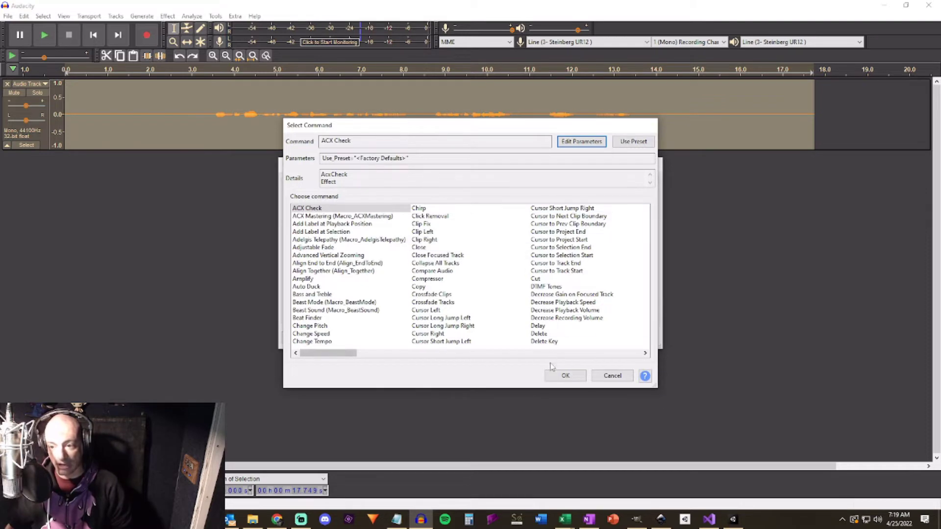
pyautogui.click(583, 353)
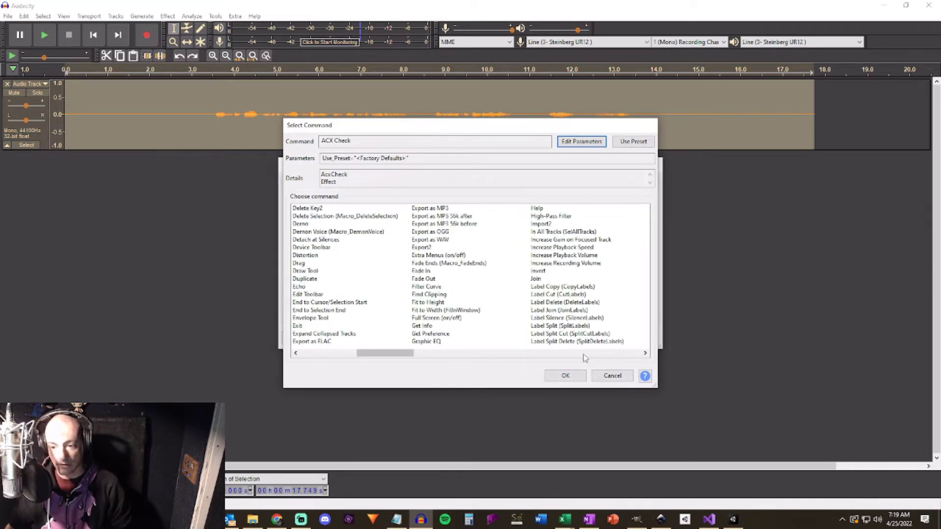
pyautogui.click(429, 342)
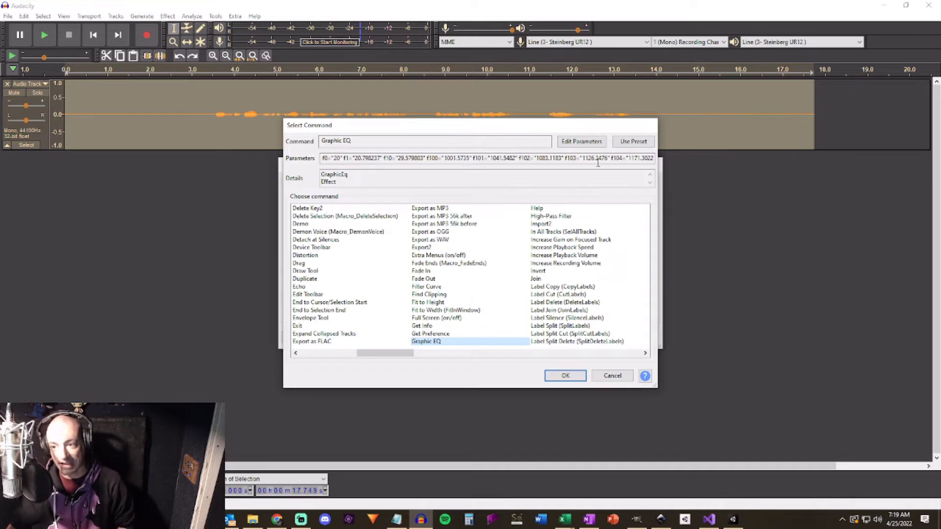
pyautogui.click(565, 376)
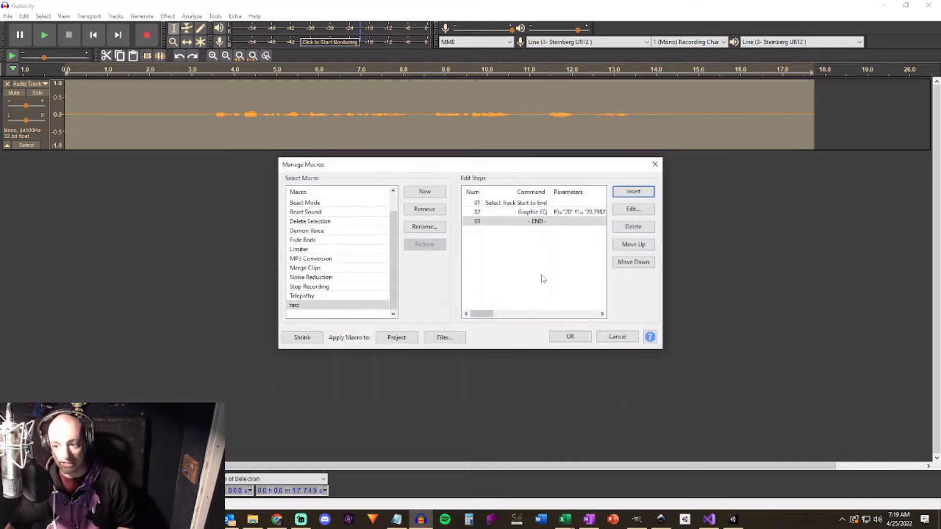
pyautogui.moveTo(482, 314)
pyautogui.mouseDown()
pyautogui.moveTo(598, 336)
pyautogui.moveTo(601, 329)
pyautogui.moveTo(467, 322)
pyautogui.mouseUp()
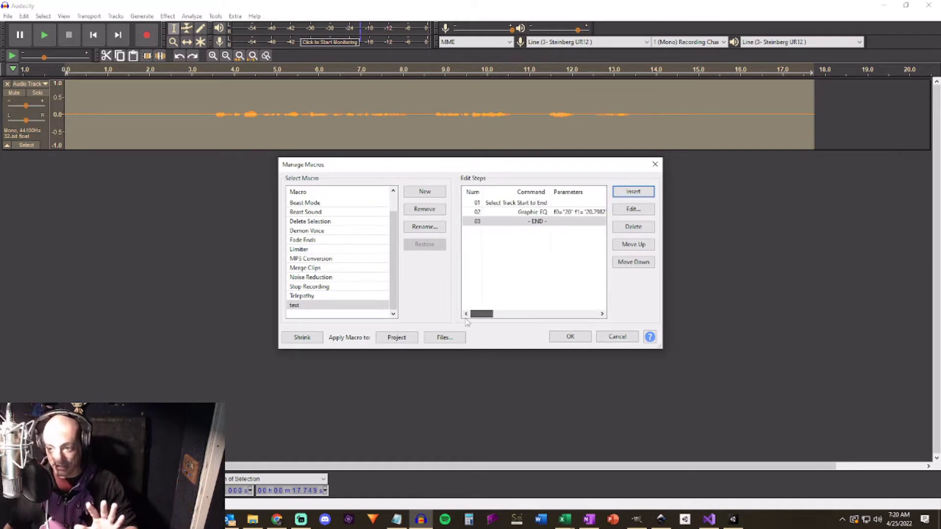
# Insert RMS Normalize as step 03 of the 'test' macro
pyautogui.click(632, 192)
pyautogui.click(563, 354)
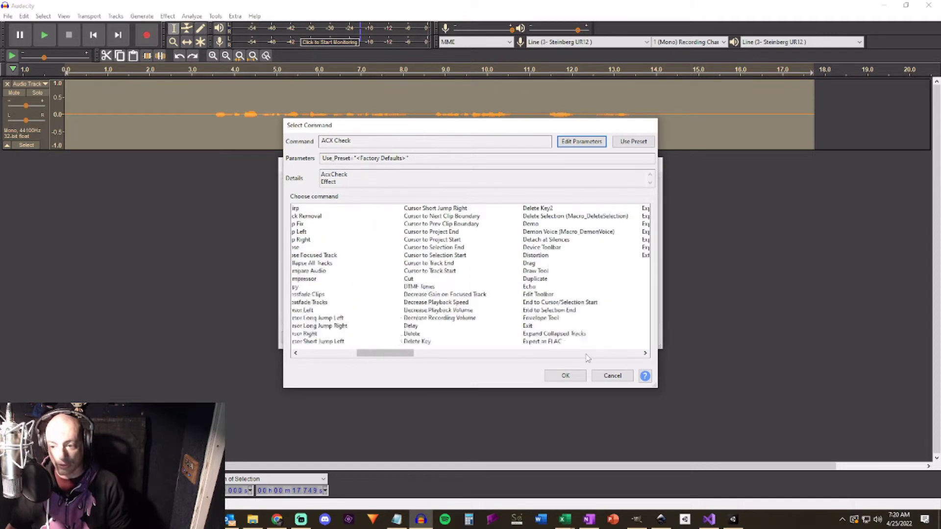
pyautogui.click(586, 353)
pyautogui.click(586, 353)
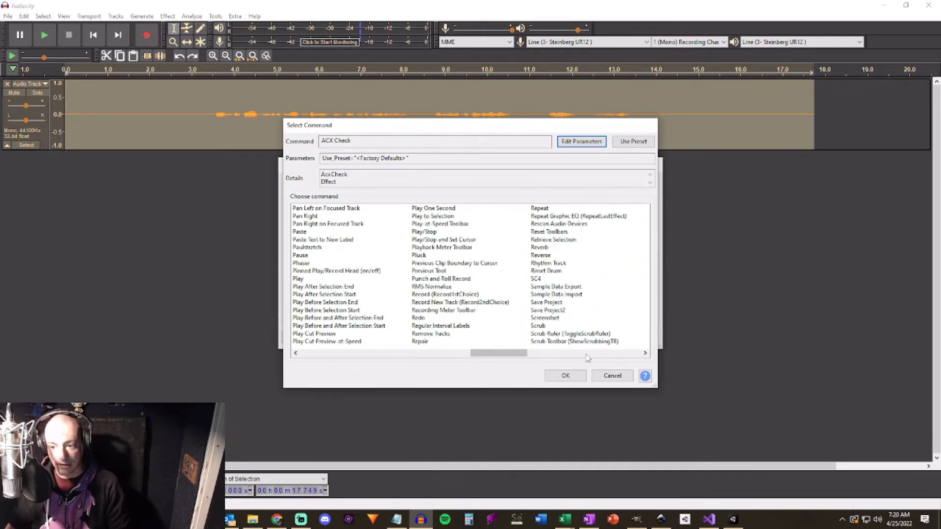
pyautogui.click(435, 288)
pyautogui.click(566, 375)
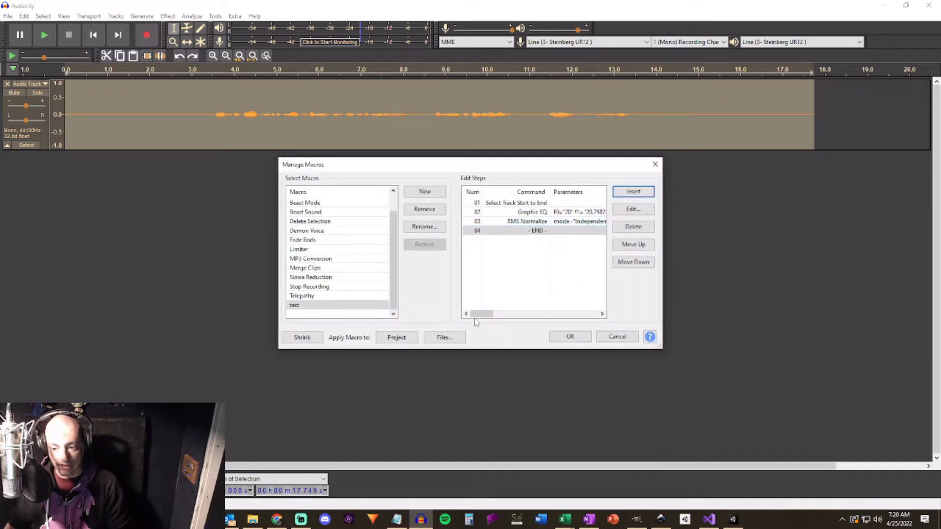
pyautogui.moveTo(479, 314)
pyautogui.mouseDown()
pyautogui.moveTo(497, 319)
pyautogui.moveTo(473, 320)
pyautogui.mouseUp()
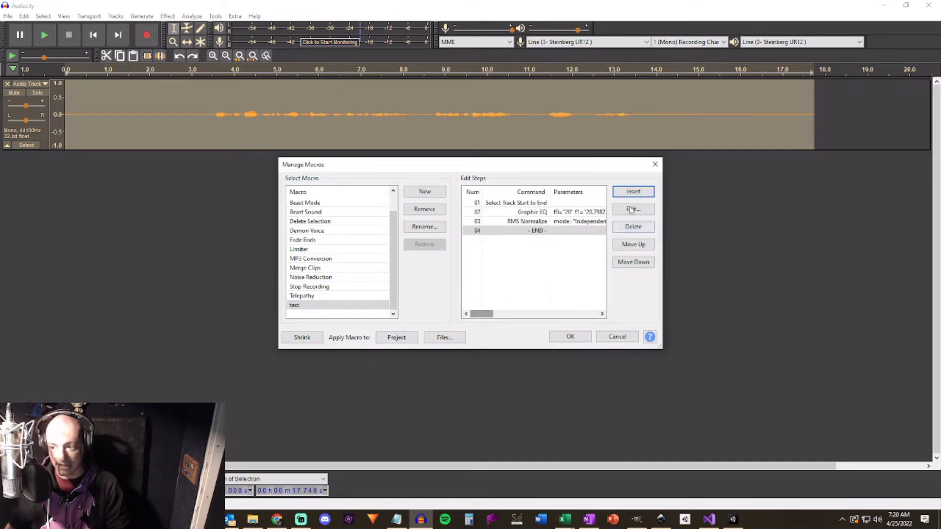
# Insert Limiter with Soft Limit parameters as step 04 of the 'test' macro
pyautogui.click(635, 192)
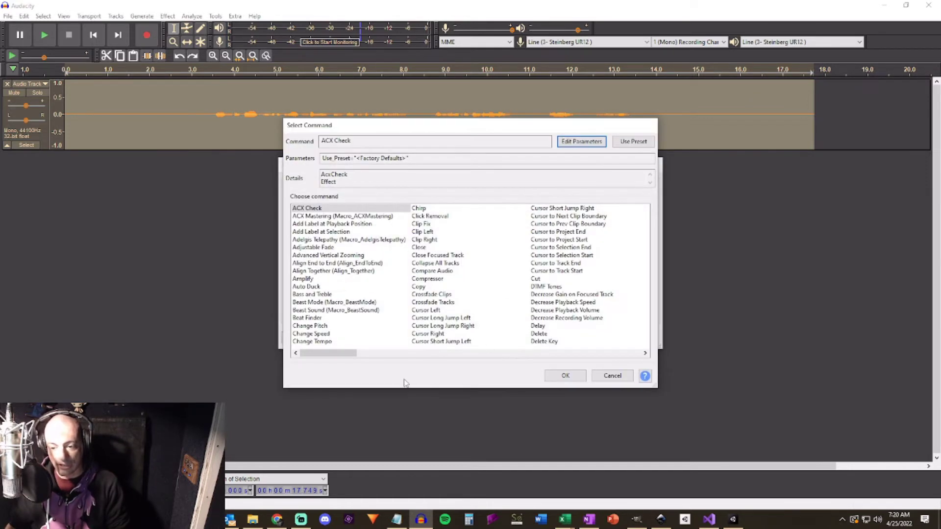
pyautogui.click(604, 353)
pyautogui.click(604, 353)
pyautogui.click(604, 353)
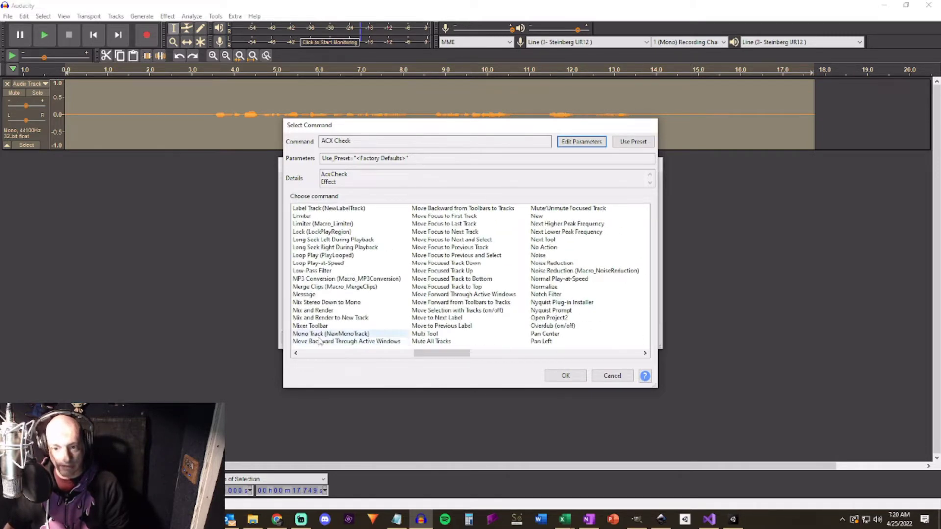
pyautogui.click(295, 217)
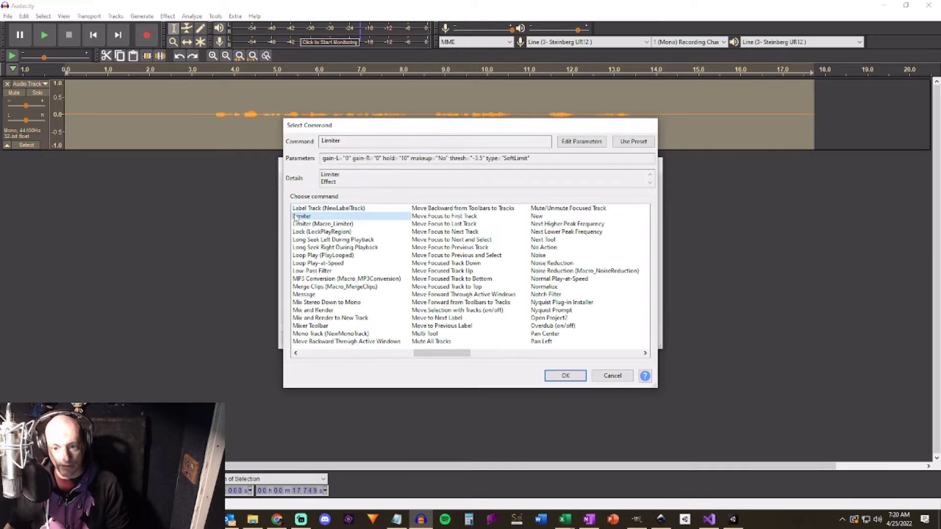
pyautogui.click(565, 375)
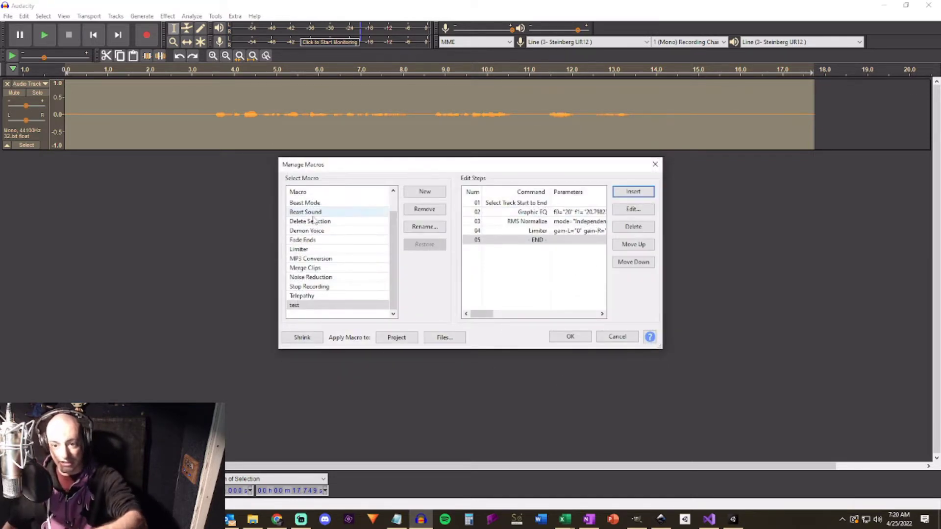
# Switch to ACX Mastering and save the changes to the 'test' macro
pyautogui.scroll(1, 313, 220)
pyautogui.click(319, 203)
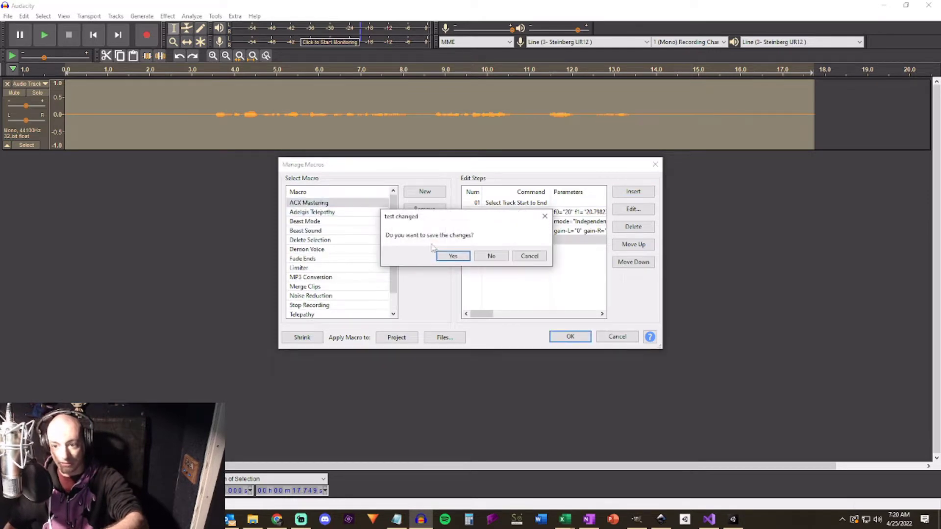
pyautogui.click(452, 255)
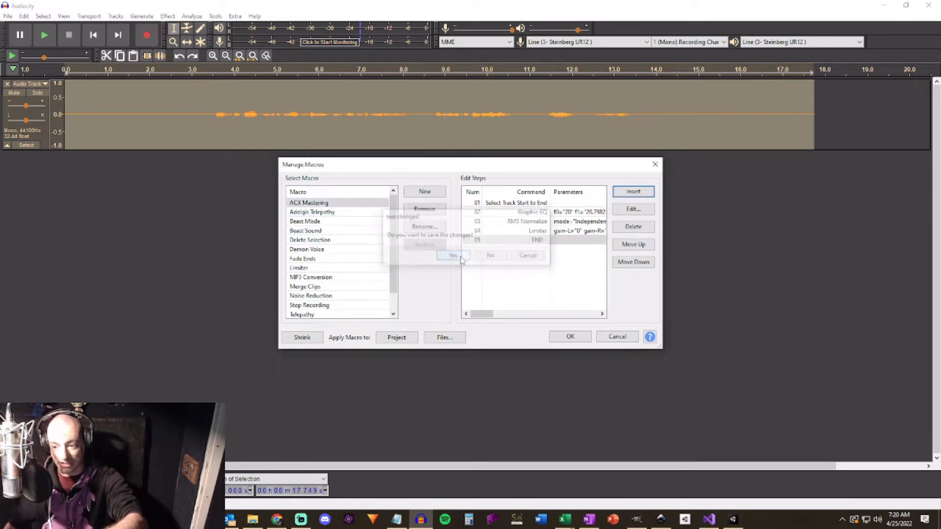
# Remove the 'test' macro and confirm its deletion
pyautogui.scroll(-1, 324, 308)
pyautogui.click(314, 306)
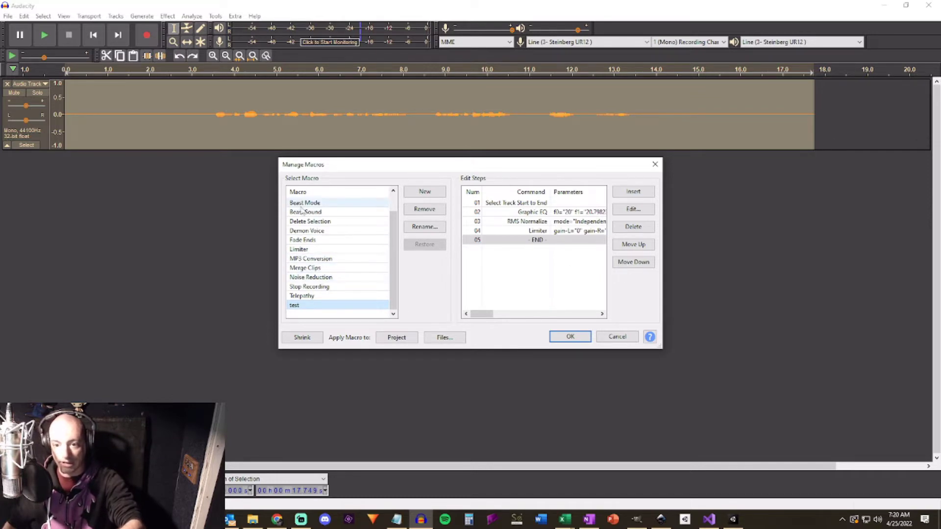
pyautogui.scroll(1, 304, 216)
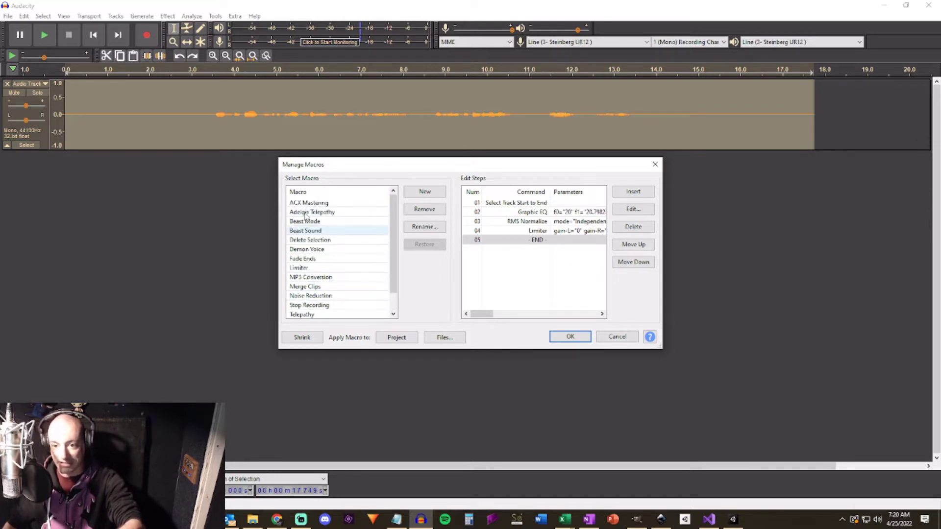
pyautogui.scroll(-1, 304, 308)
pyautogui.click(305, 306)
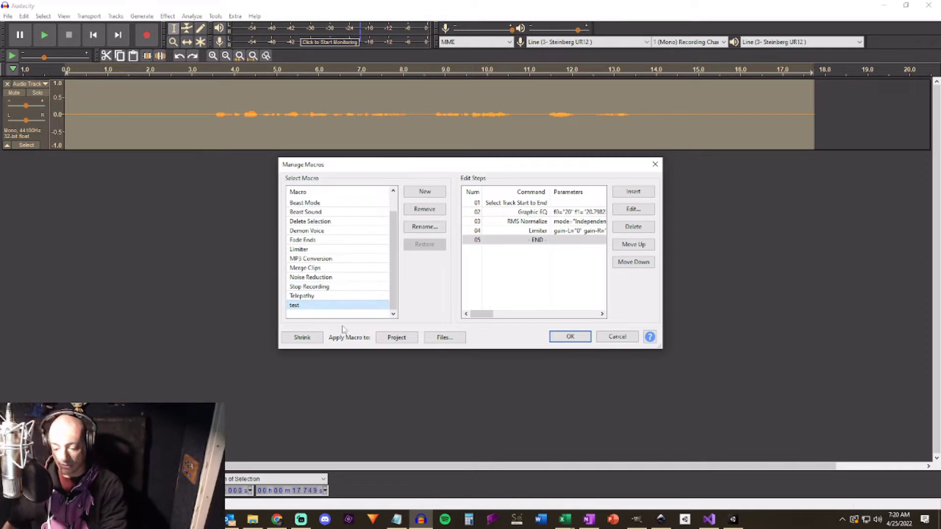
pyautogui.click(425, 209)
pyautogui.click(493, 255)
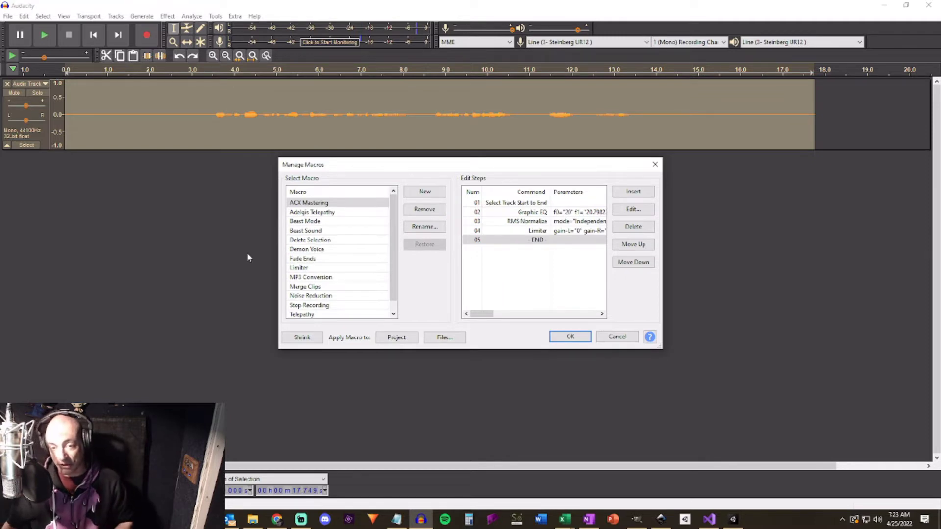
pyautogui.scroll(-1, 314, 259)
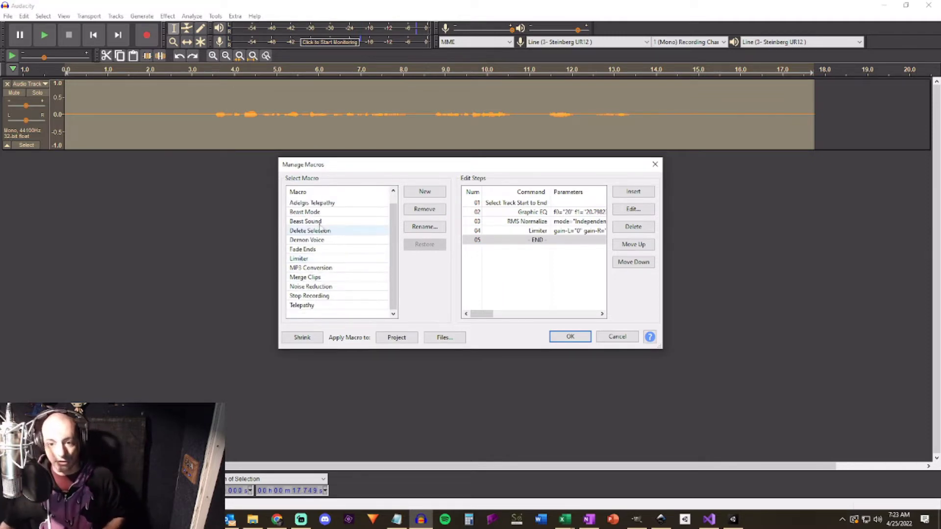
# Review the steps of the Merge Clips and ACX Mastering macros
pyautogui.click(319, 277)
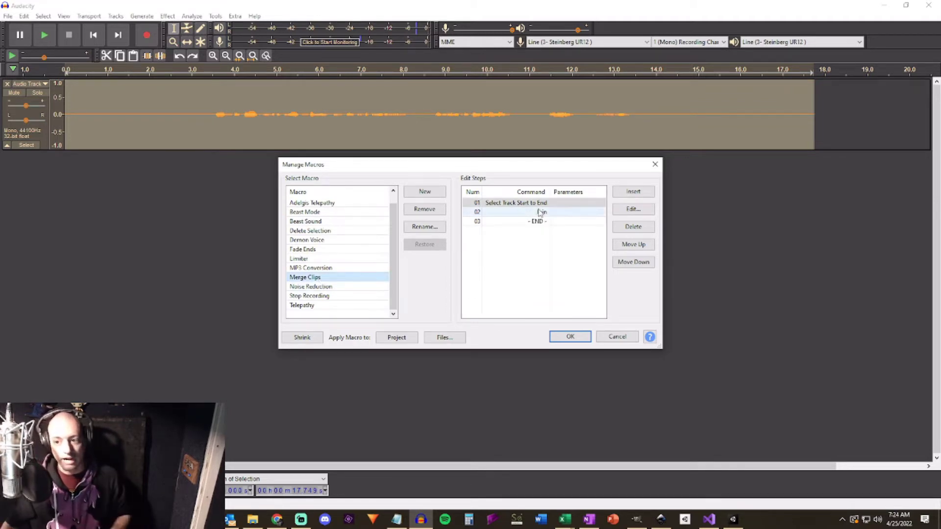
pyautogui.click(500, 206)
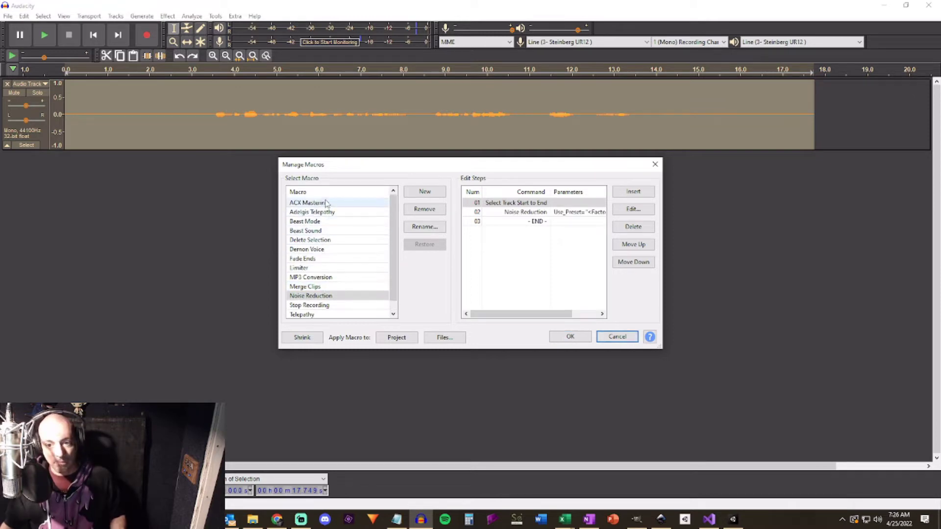
pyautogui.click(327, 203)
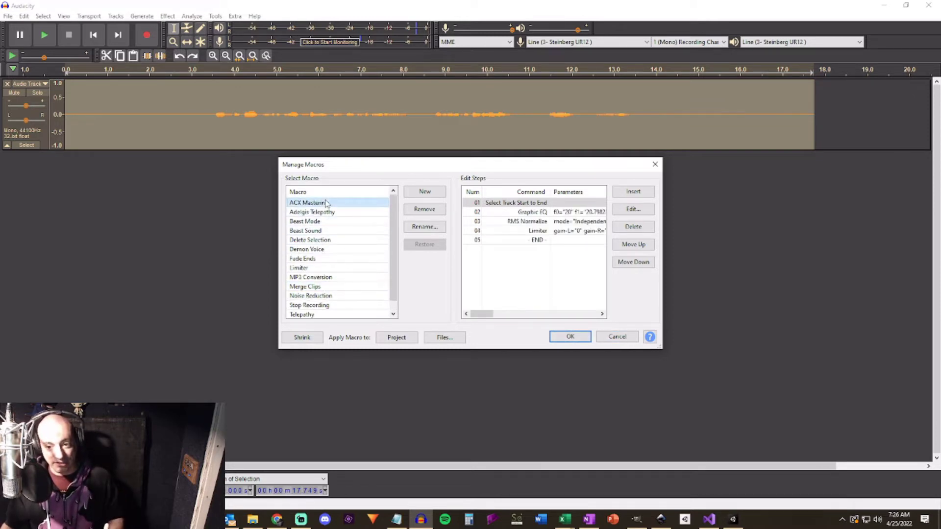
pyautogui.click(320, 286)
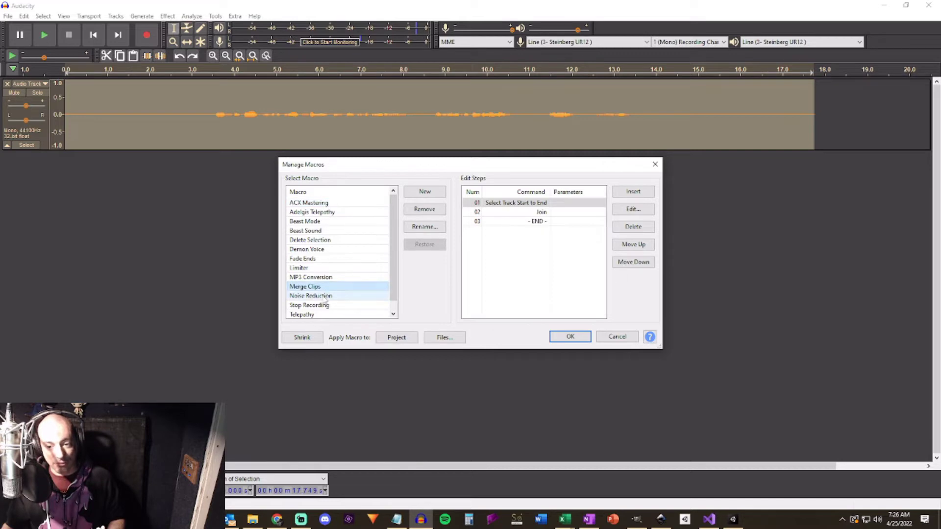
# Inspect the Noise Reduction macro's step settings, then cancel Manage Macros
pyautogui.click(324, 297)
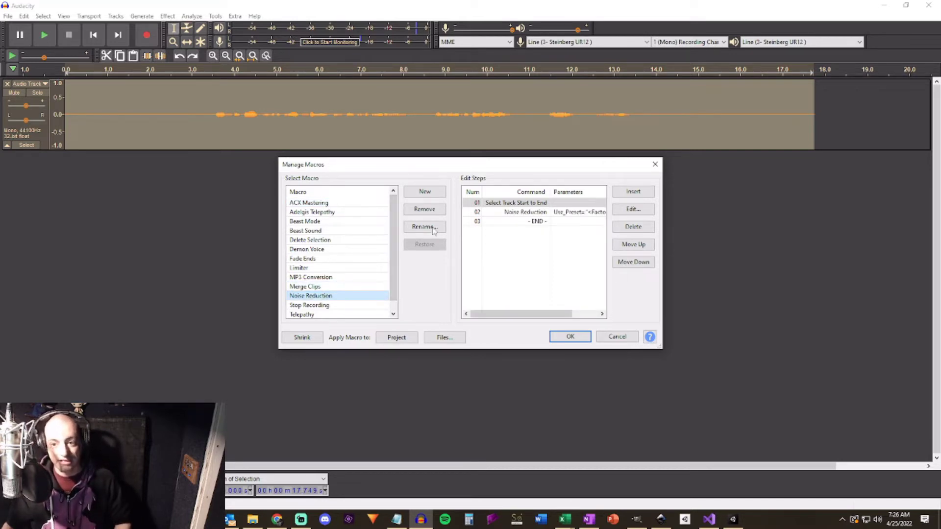
pyautogui.click(525, 212)
pyautogui.click(520, 205)
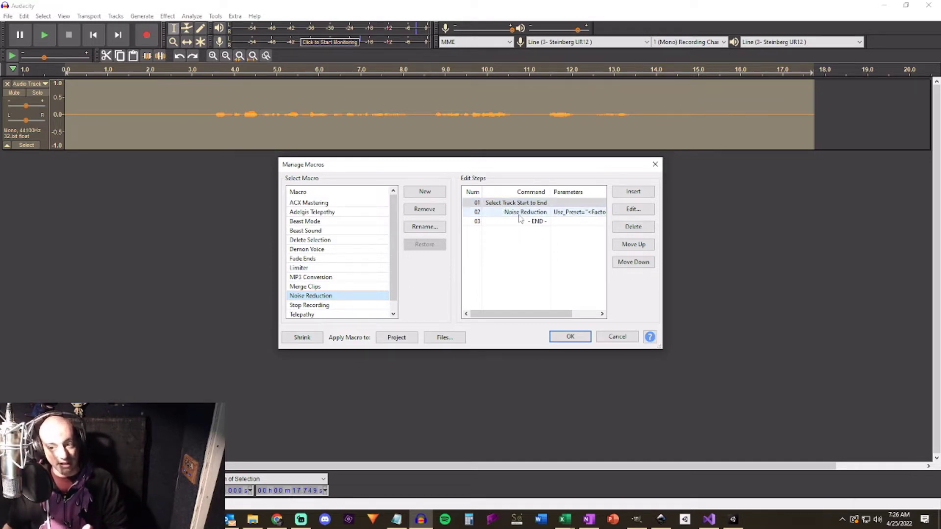
pyautogui.click(519, 216)
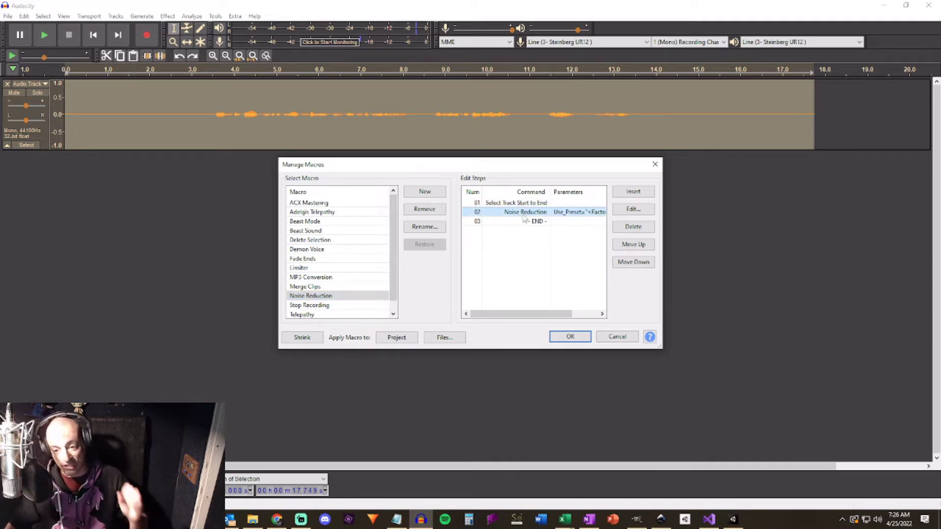
pyautogui.moveTo(554, 314); pyautogui.dragTo(490, 315)
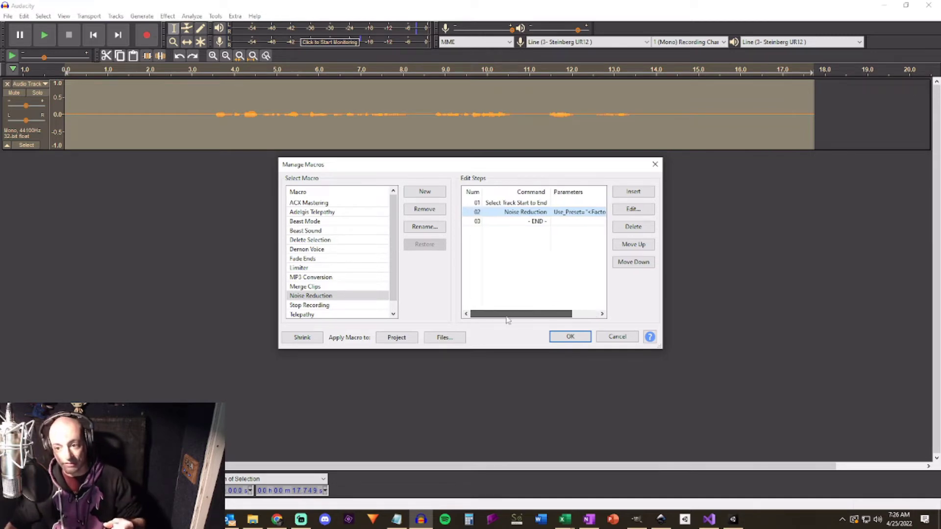
pyautogui.click(617, 338)
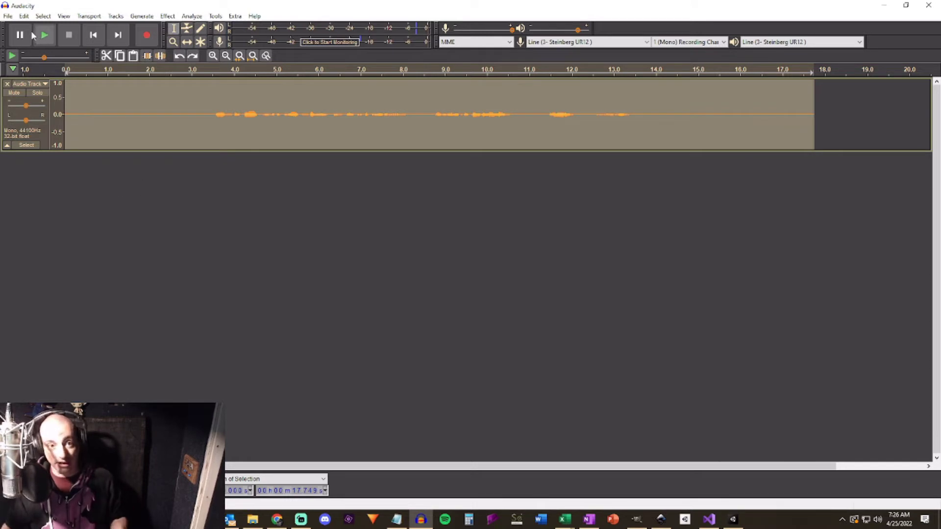
# Reopen Manage Macros from the Tools menu and close it again
pyautogui.click(216, 18)
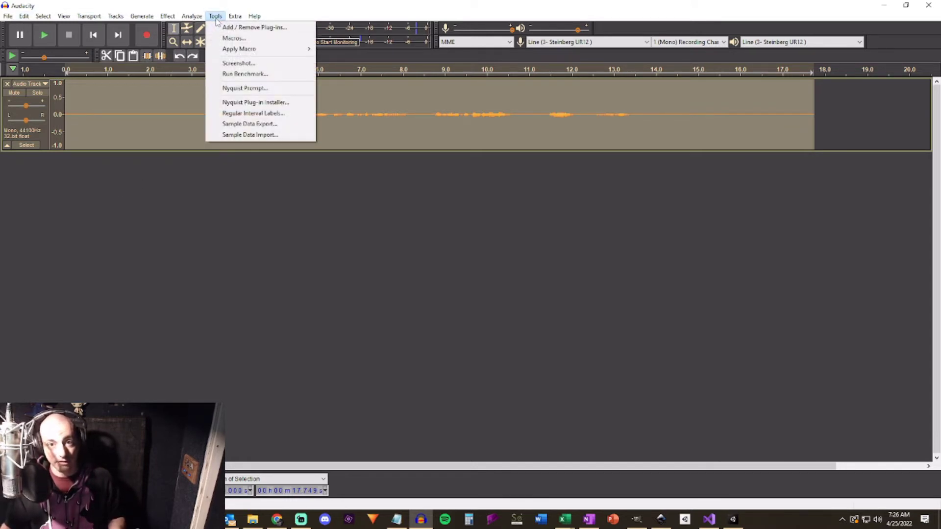
pyautogui.click(231, 38)
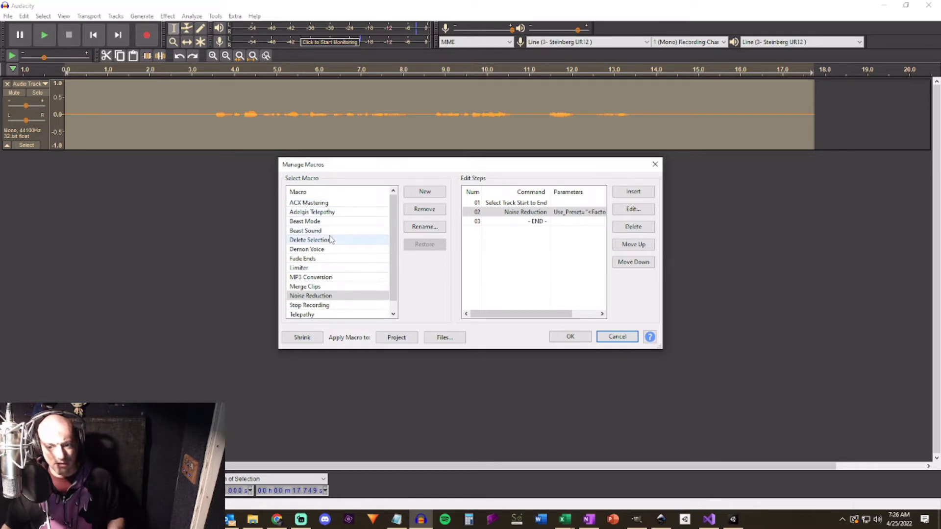
pyautogui.click(655, 165)
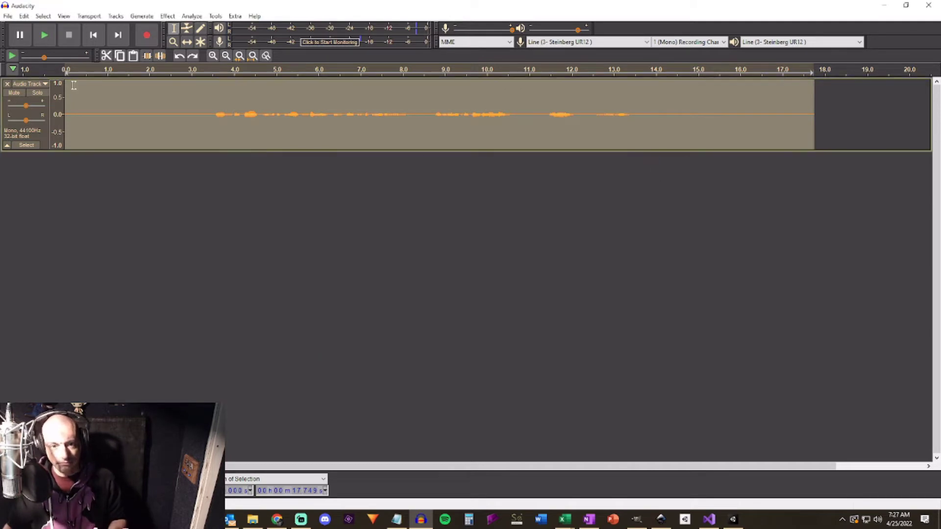
# Open Preferences from the Edit menu
pyautogui.click(24, 16)
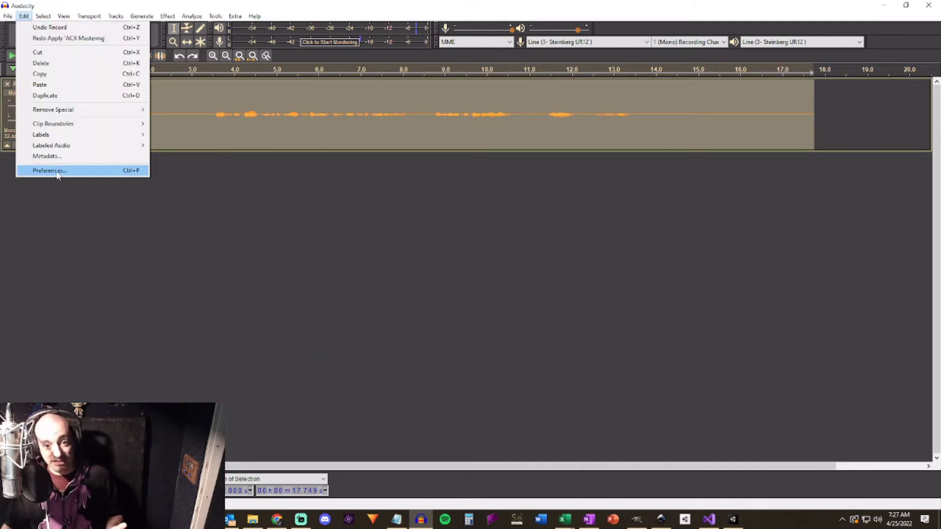
pyautogui.click(39, 127)
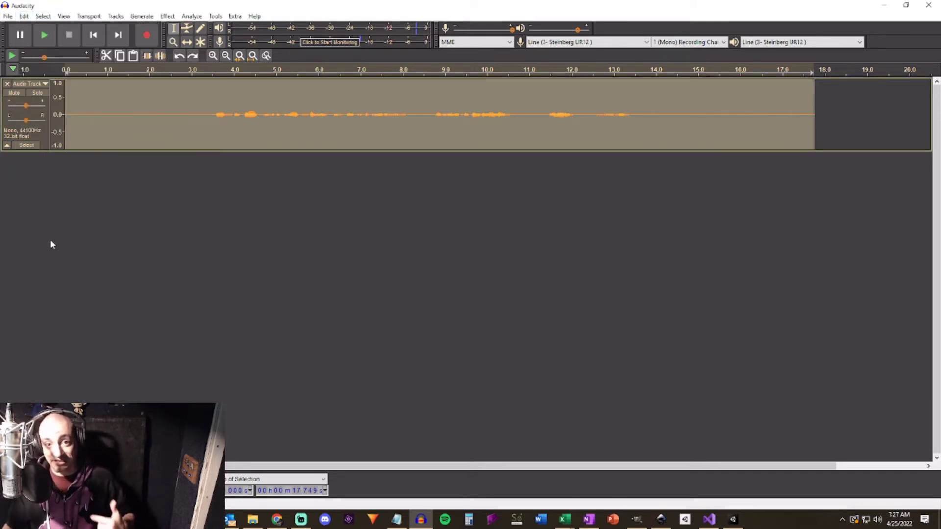
pyautogui.click(24, 16)
pyautogui.click(59, 171)
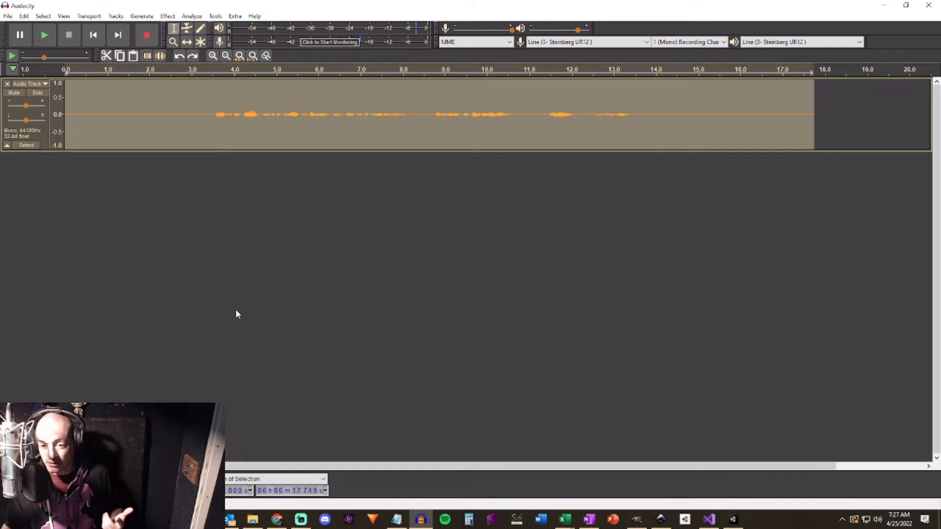
# On the Keyboard preferences page, search the bindings for 'mer'
pyautogui.click(343, 290)
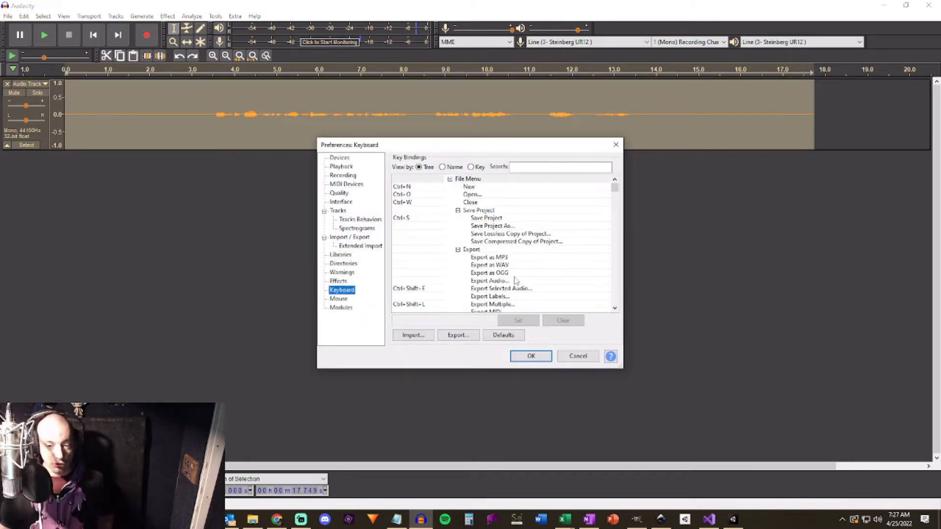
pyautogui.click(526, 168)
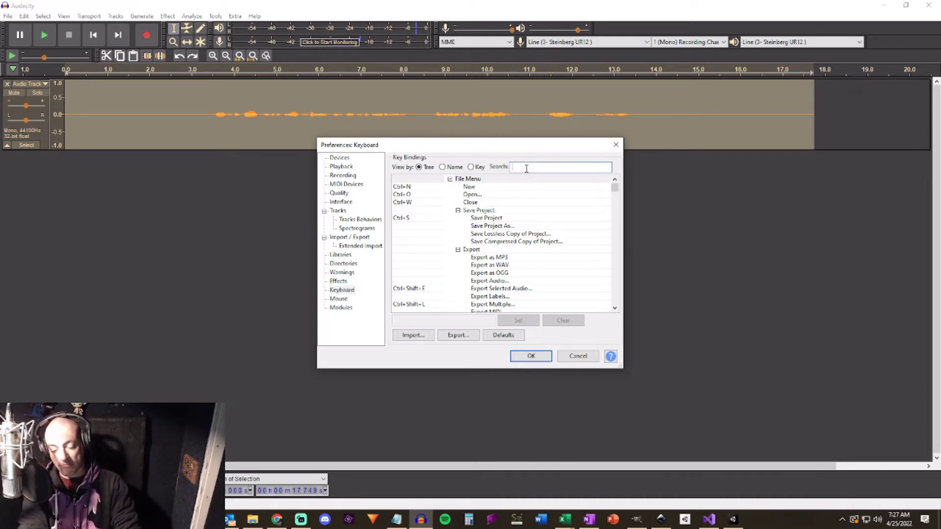
pyautogui.write('mer')
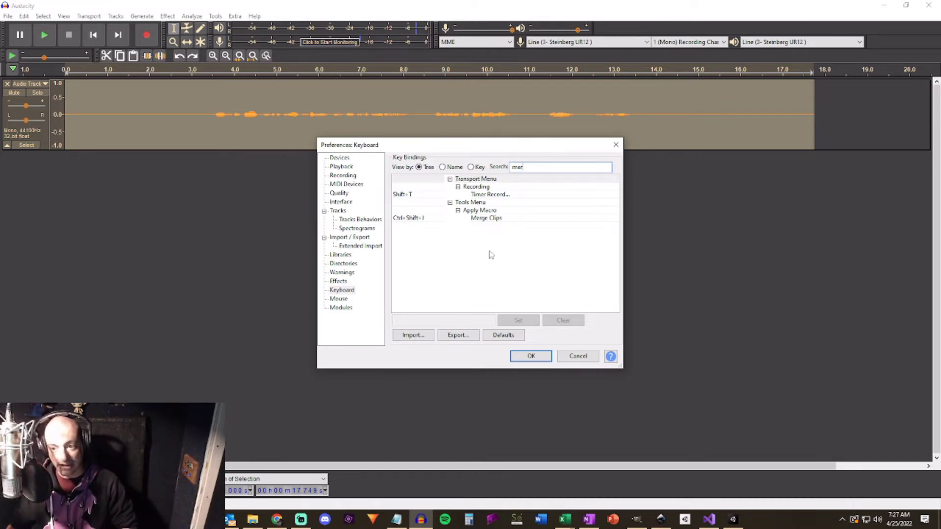
# Search 'no' and view the Noise Reduction macro's Ctrl+Shift+N shortcut
pyautogui.doubleClick(523, 166)
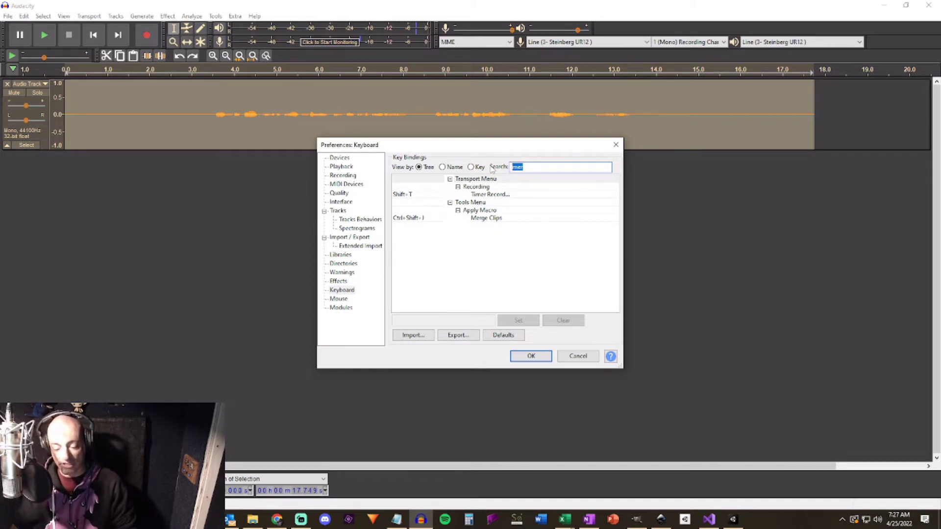
pyautogui.write('noise')
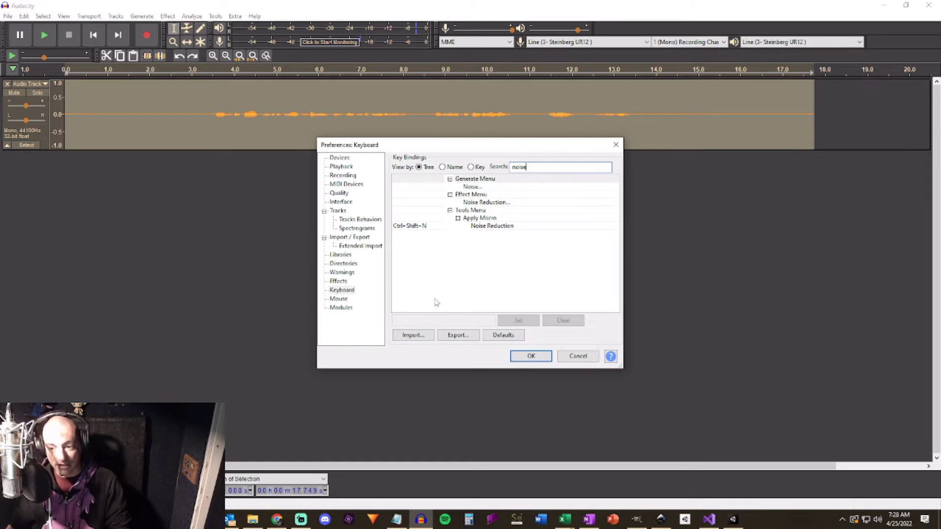
pyautogui.click(489, 226)
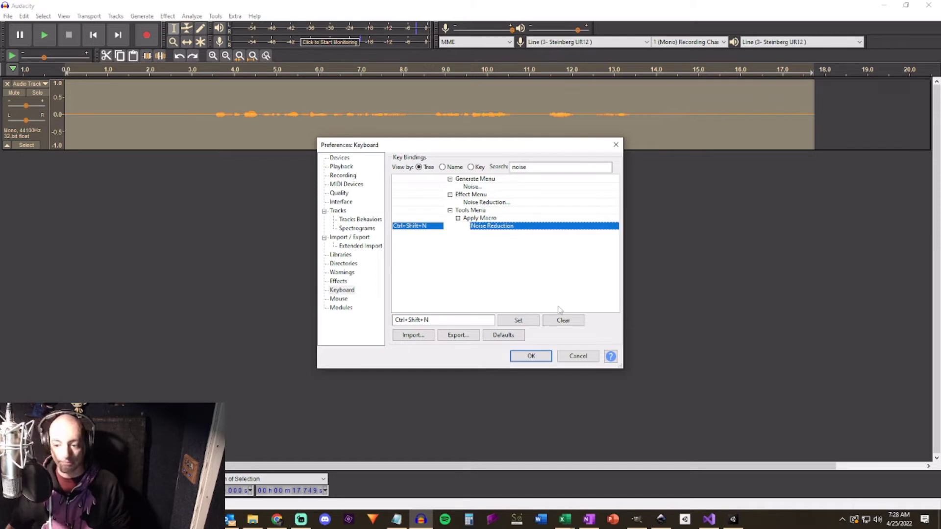
pyautogui.doubleClick(539, 166)
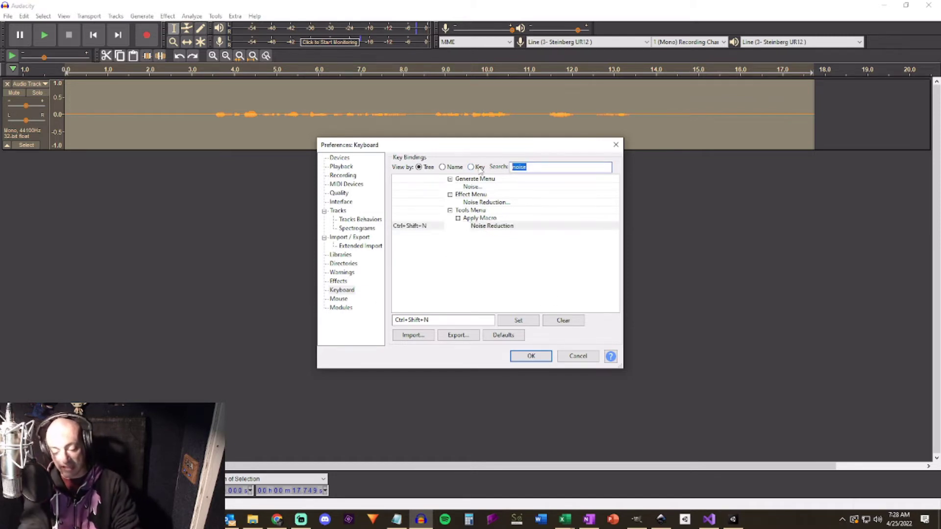
# Search 'master' and 'export' to view their shortcuts, then cancel Preferences unchanged
pyautogui.write('master')
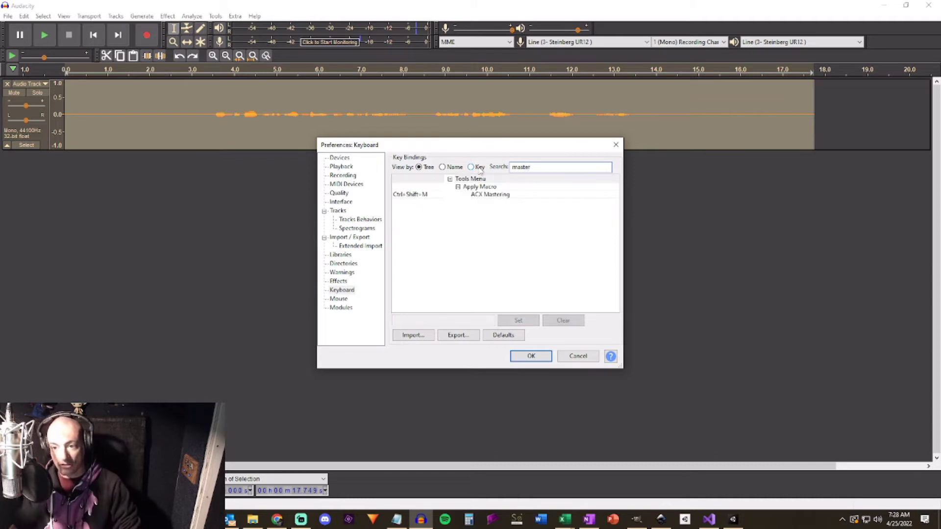
pyautogui.click(490, 196)
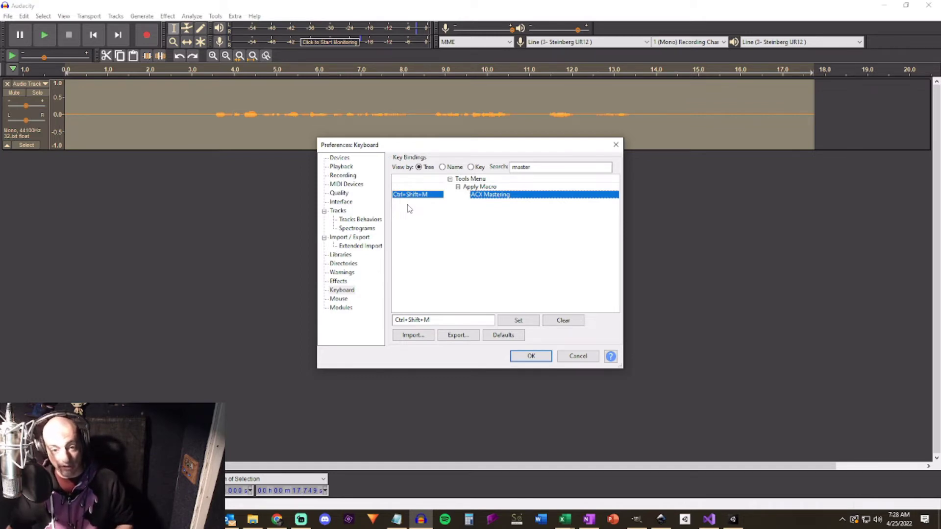
pyautogui.moveTo(544, 167); pyautogui.dragTo(501, 170)
pyautogui.write('exp')
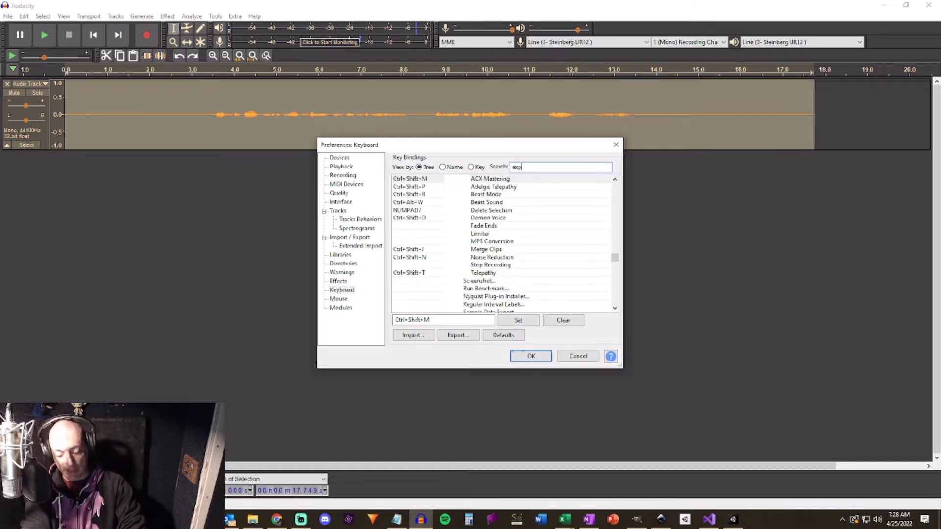
pyautogui.write('ort')
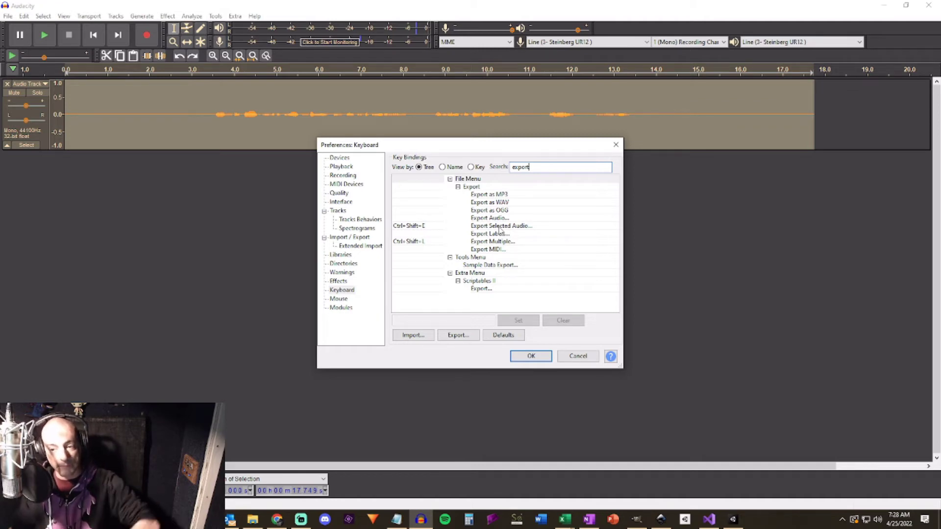
pyautogui.click(578, 356)
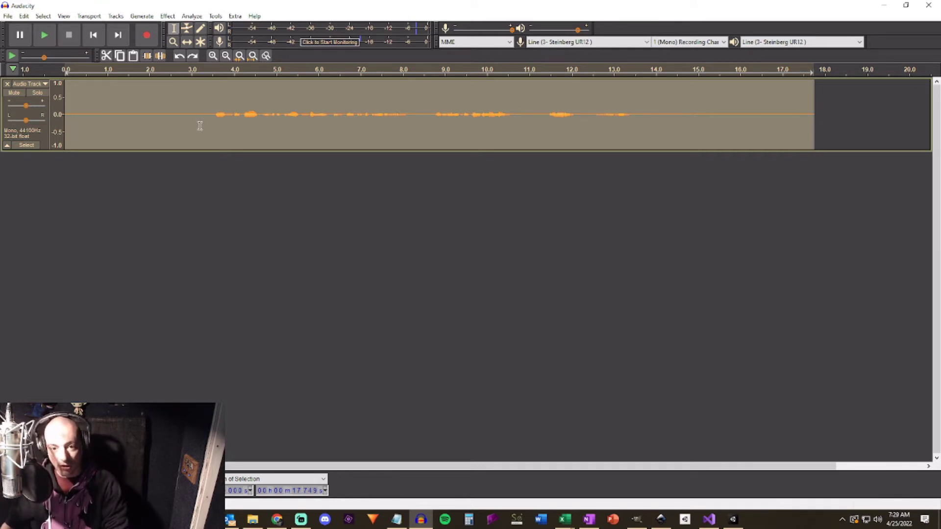
# Delete the audio from about 8.4 seconds to the end, then undo to restore the tail
pyautogui.click(194, 131)
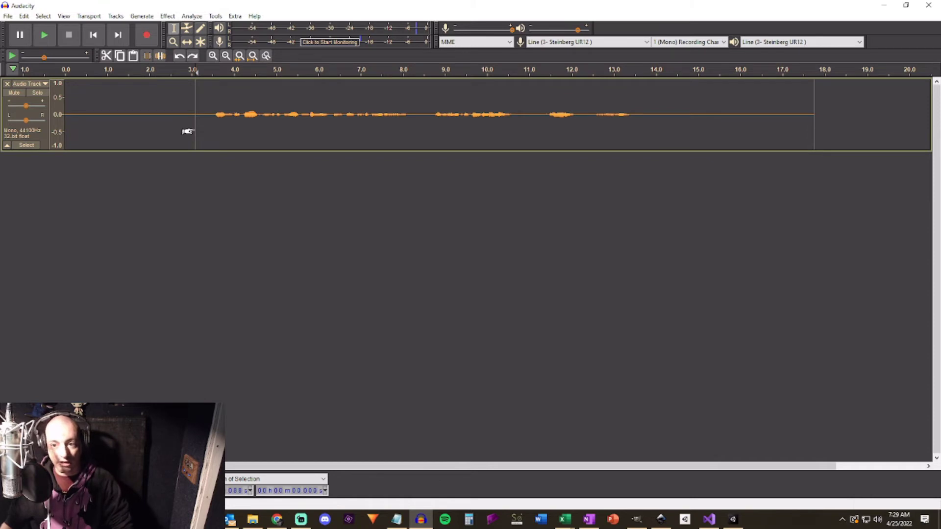
pyautogui.click(420, 122)
pyautogui.moveTo(414, 125); pyautogui.dragTo(806, 125)
pyautogui.press('Delete')
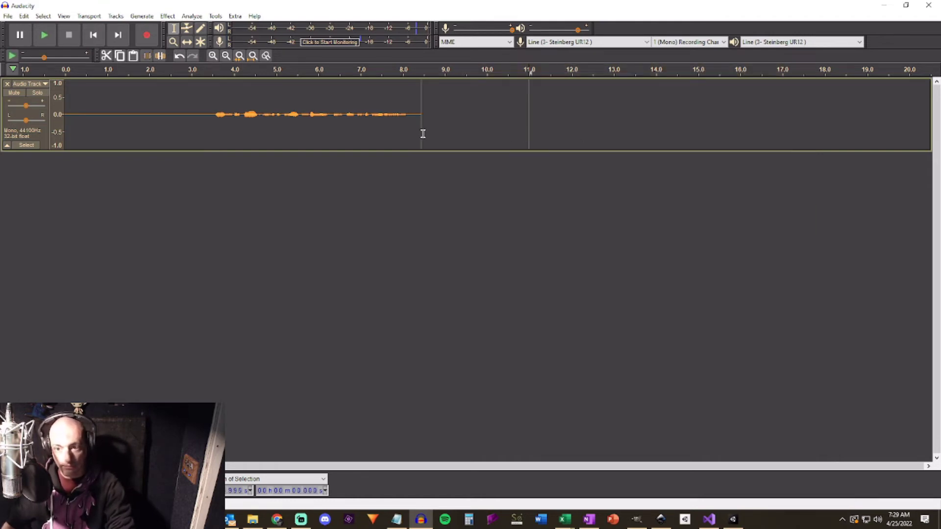
pyautogui.hotkey('ctrl', 'z')
pyautogui.click(457, 202)
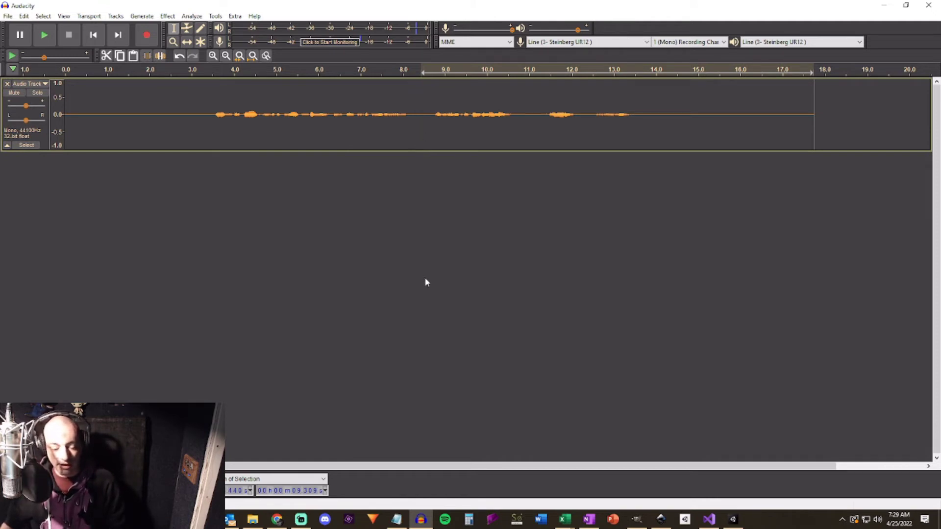
pyautogui.hotkey('ctrl', 'z')
pyautogui.click(484, 225)
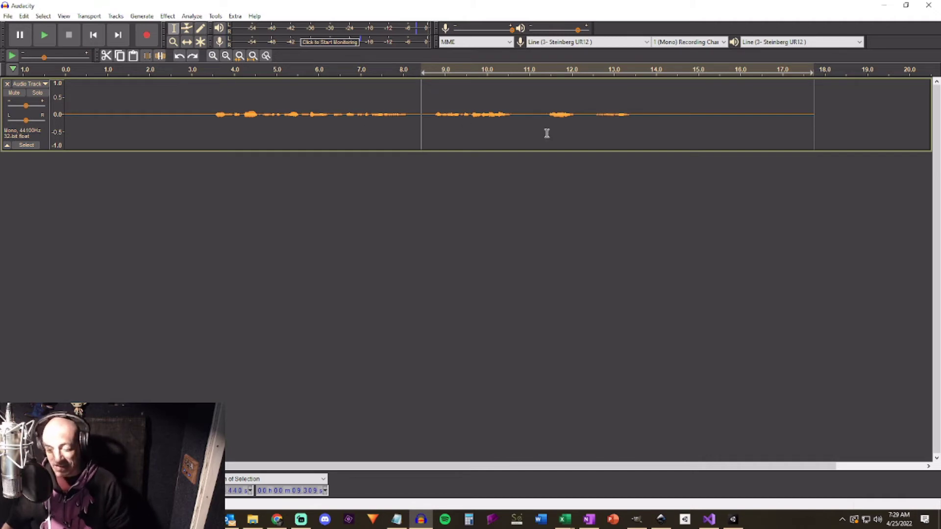
# Select the entire track, then clear the selection and park the cursor near 3 seconds
pyautogui.click(337, 135)
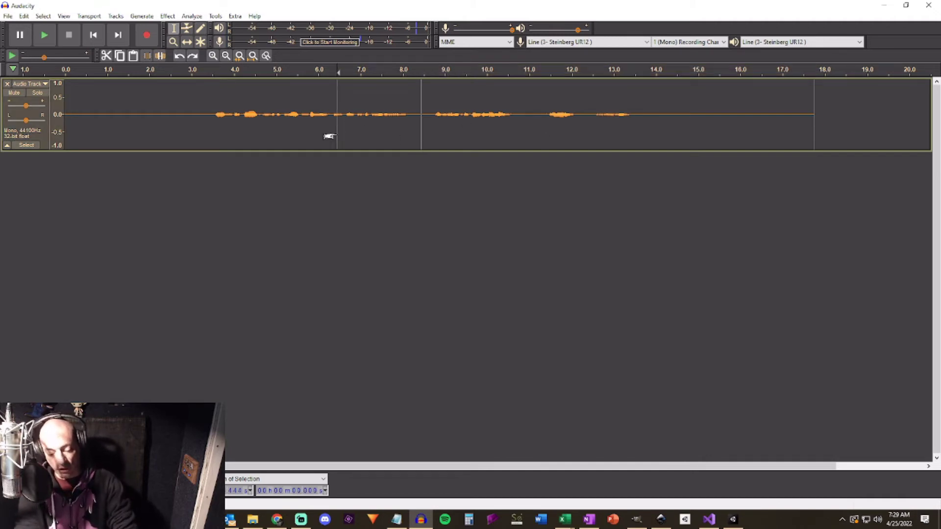
pyautogui.hotkey('ctrl', 'a')
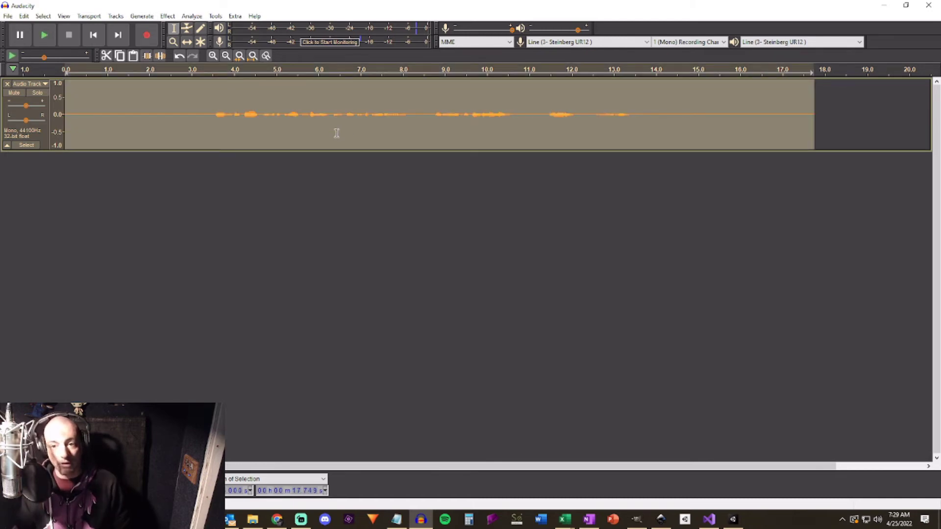
pyautogui.click(337, 134)
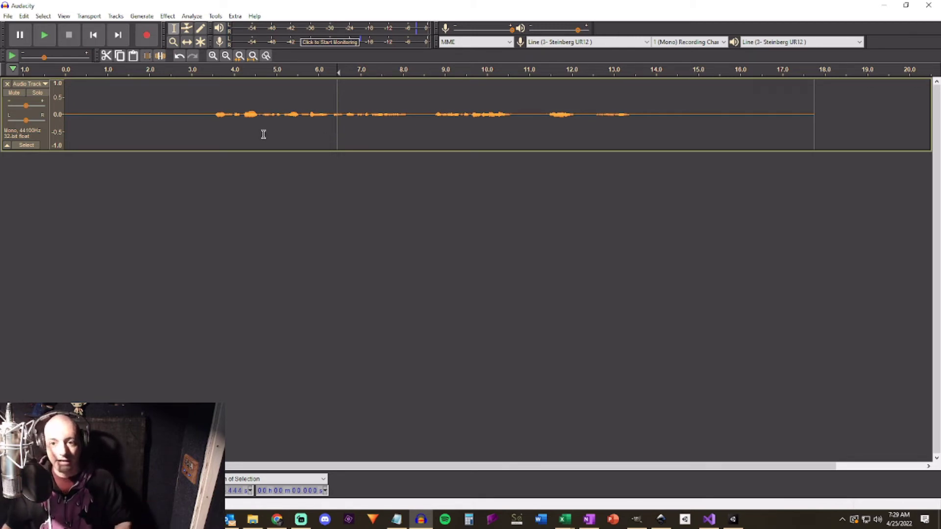
pyautogui.click(190, 128)
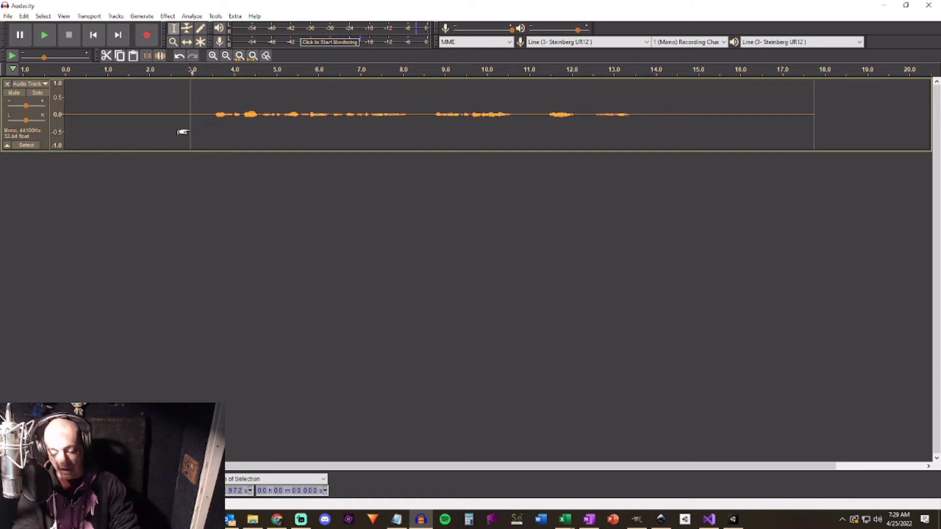
pyautogui.hotkey('ctrl', 'a')
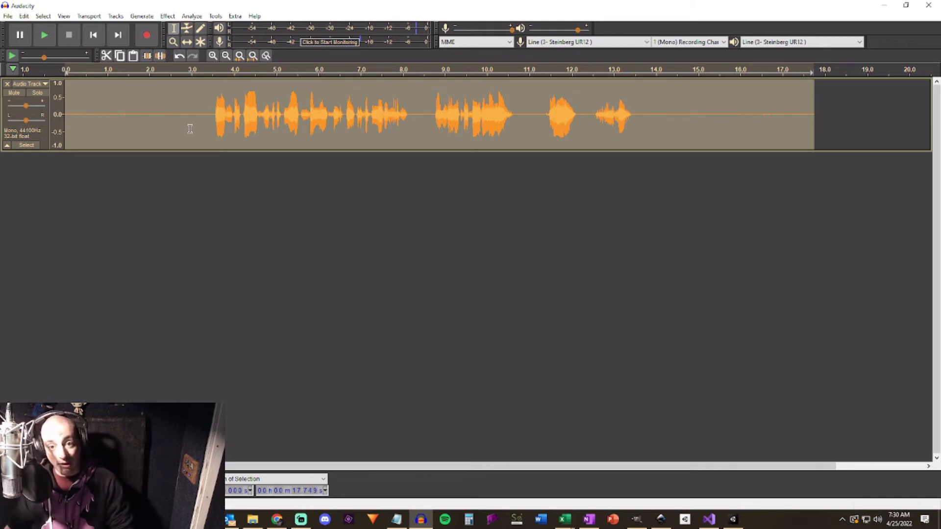
pyautogui.click(203, 129)
pyautogui.press('space')
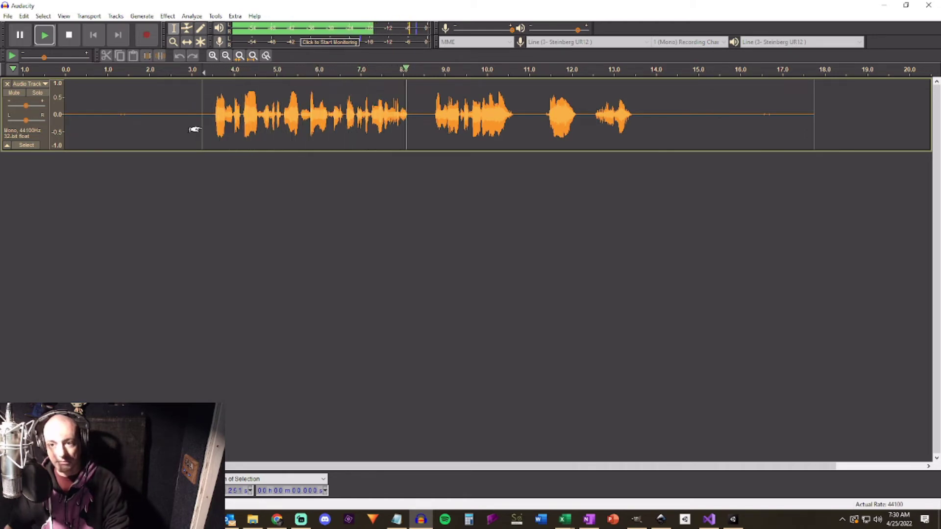
pyautogui.press('space')
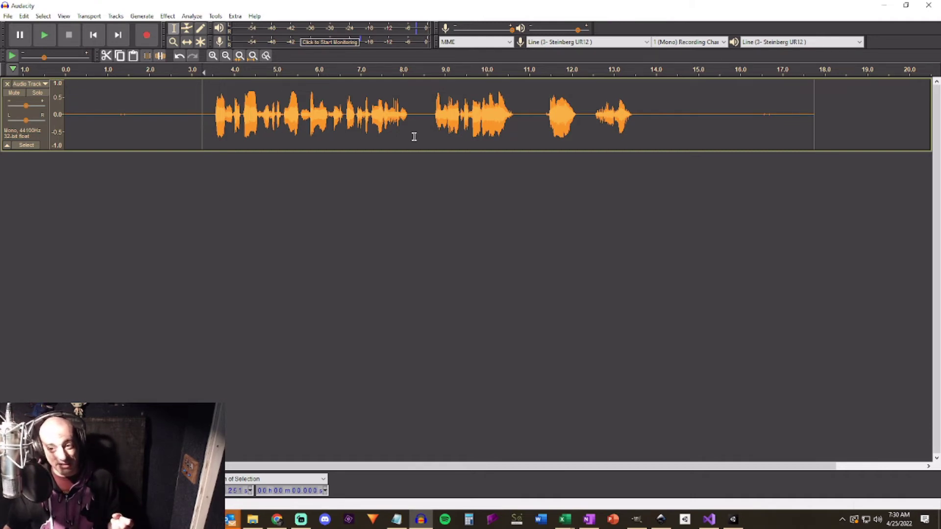
pyautogui.moveTo(412, 121); pyautogui.dragTo(431, 131)
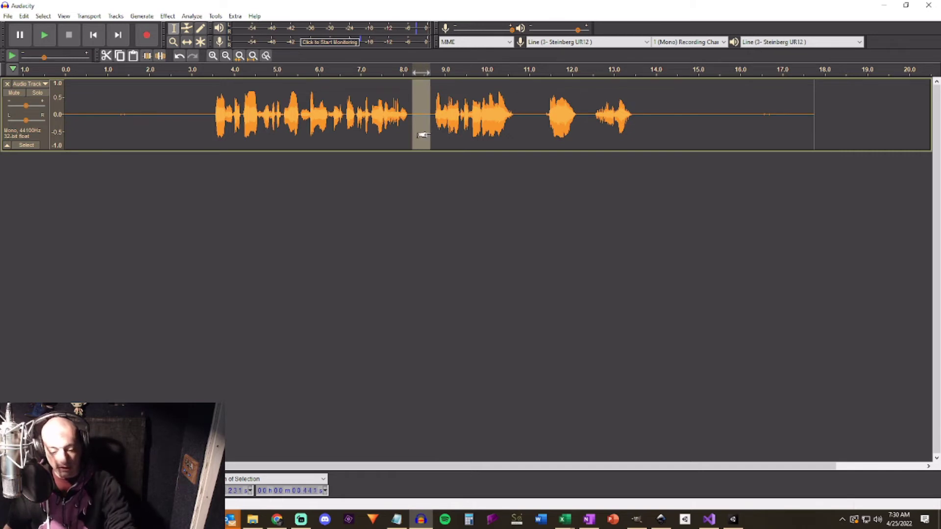
pyautogui.click(204, 130)
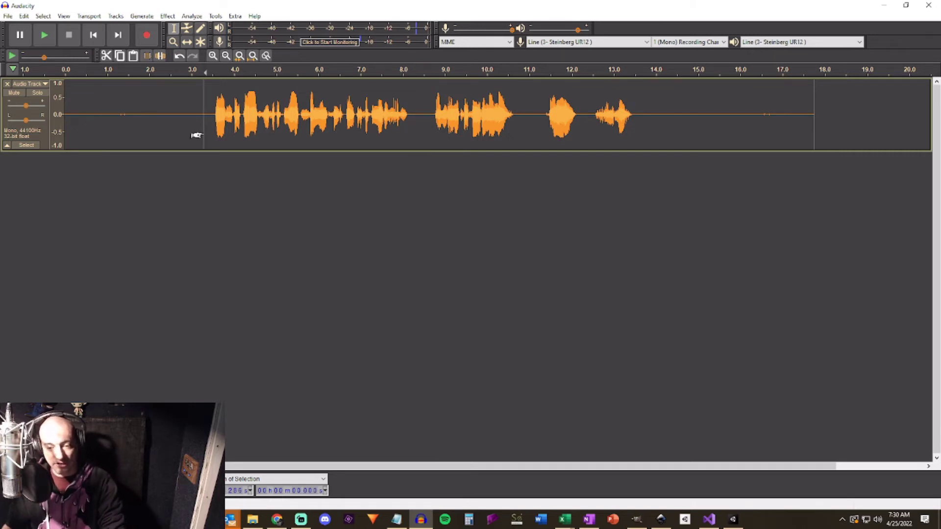
pyautogui.press('space')
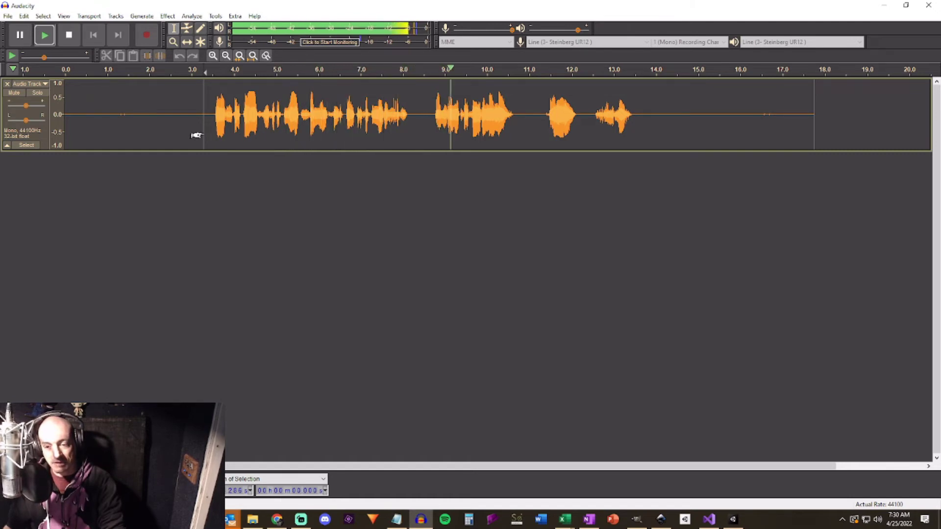
pyautogui.press('space')
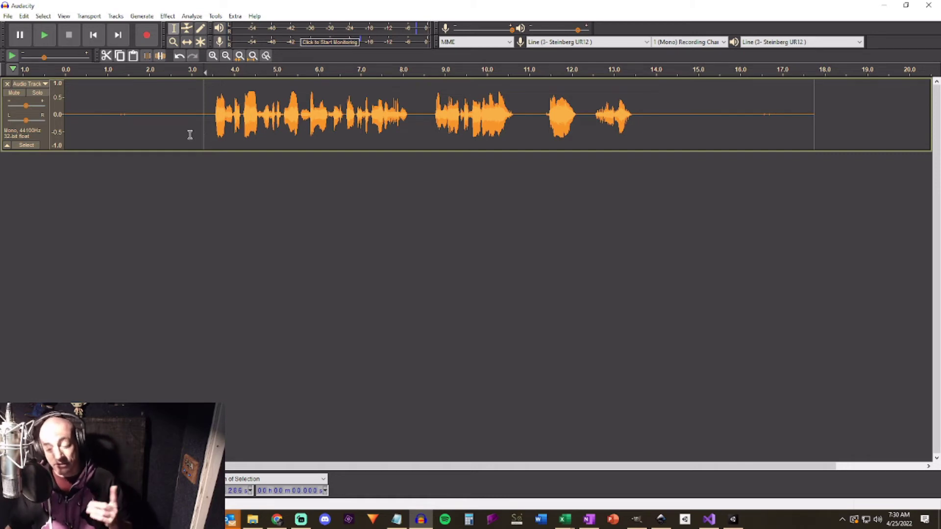
pyautogui.moveTo(174, 128); pyautogui.dragTo(187, 128)
pyautogui.click(160, 129)
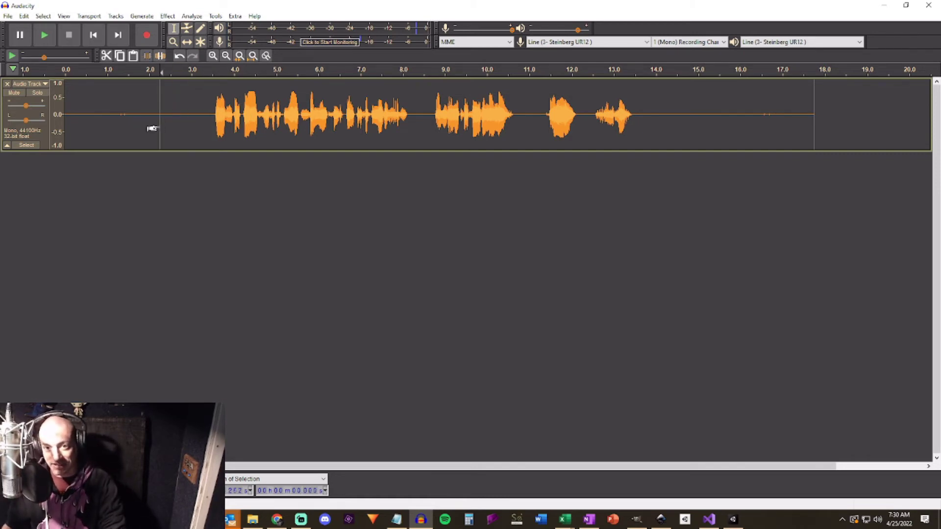
pyautogui.press('space')
pyautogui.press('space')
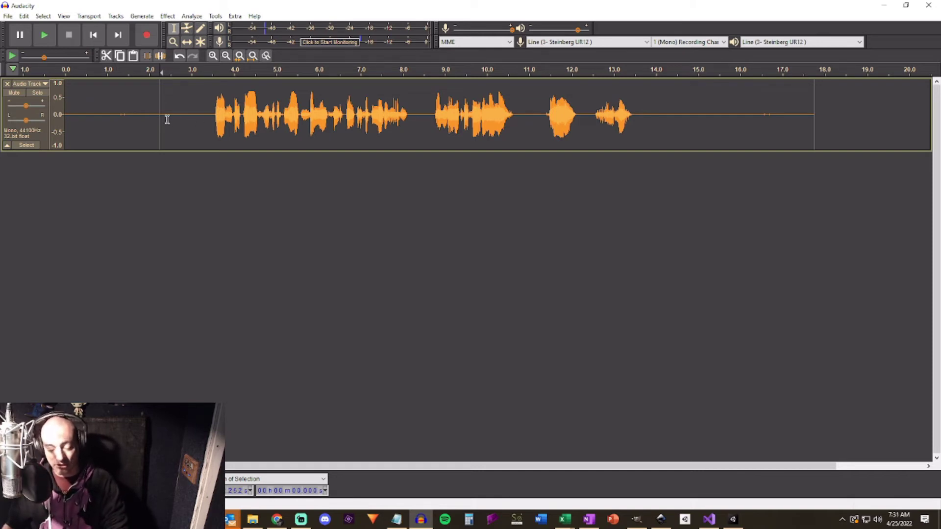
# Select and preview half a second of room noise, then capture it as the Noise Reduction profile
pyautogui.moveTo(164, 117); pyautogui.dragTo(185, 128)
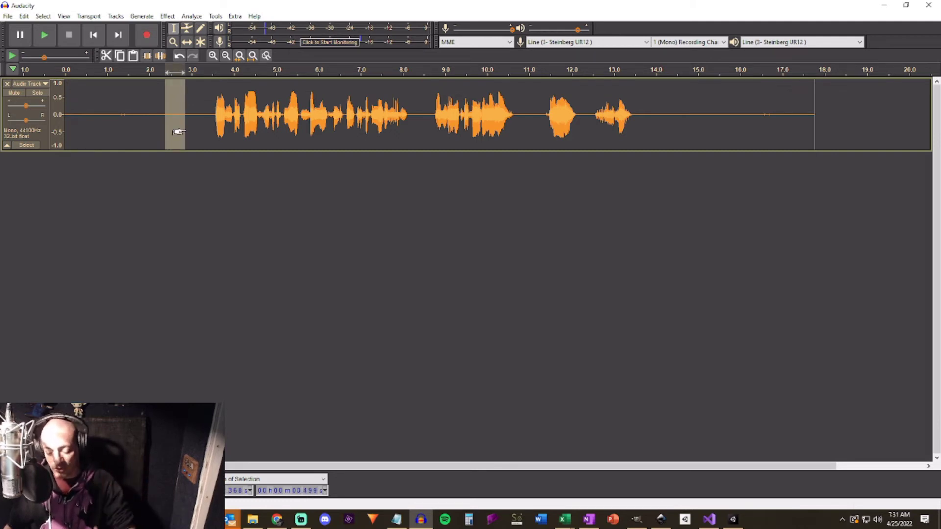
pyautogui.press('space')
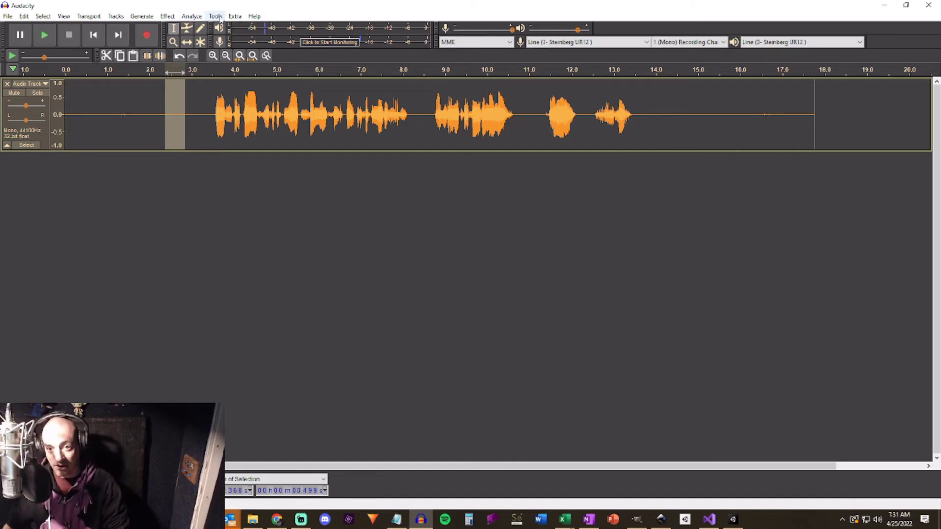
pyautogui.click(215, 17)
pyautogui.moveTo(167, 16)
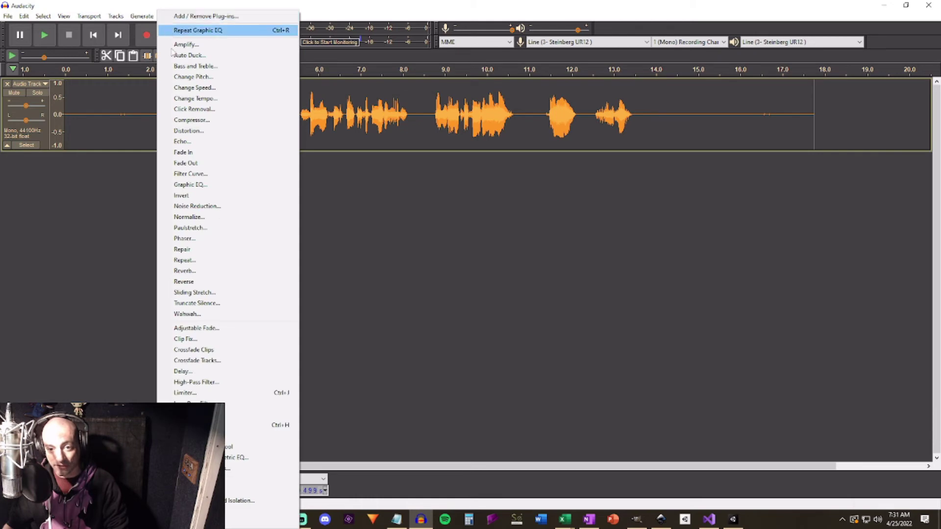
pyautogui.click(197, 206)
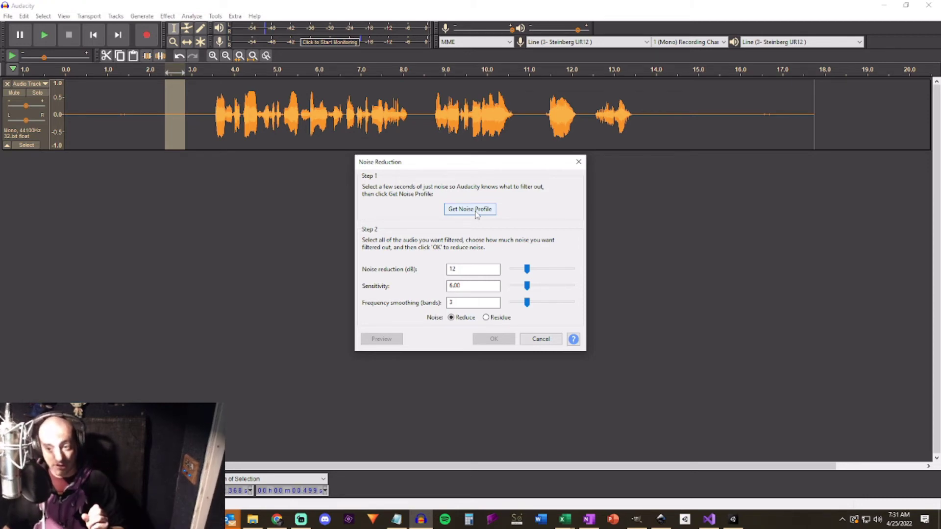
pyautogui.click(476, 213)
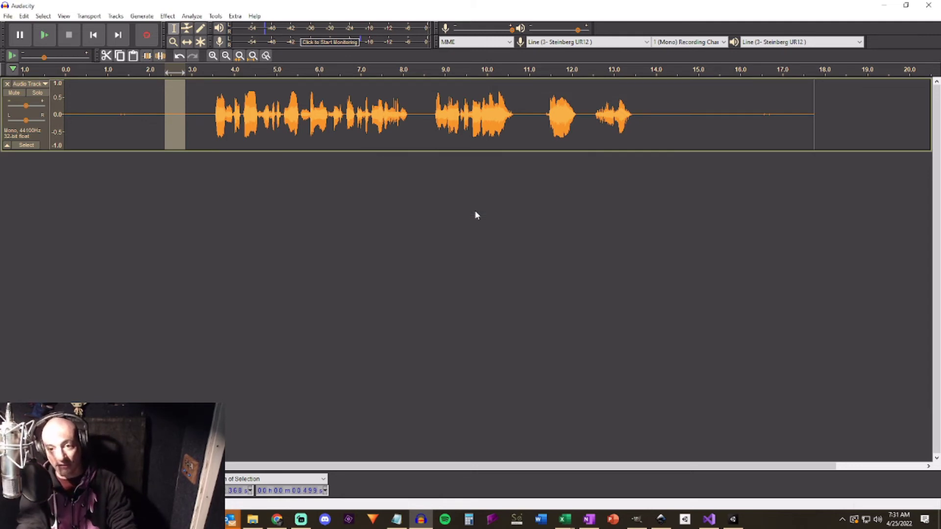
pyautogui.hotkey('ctrl', 'a')
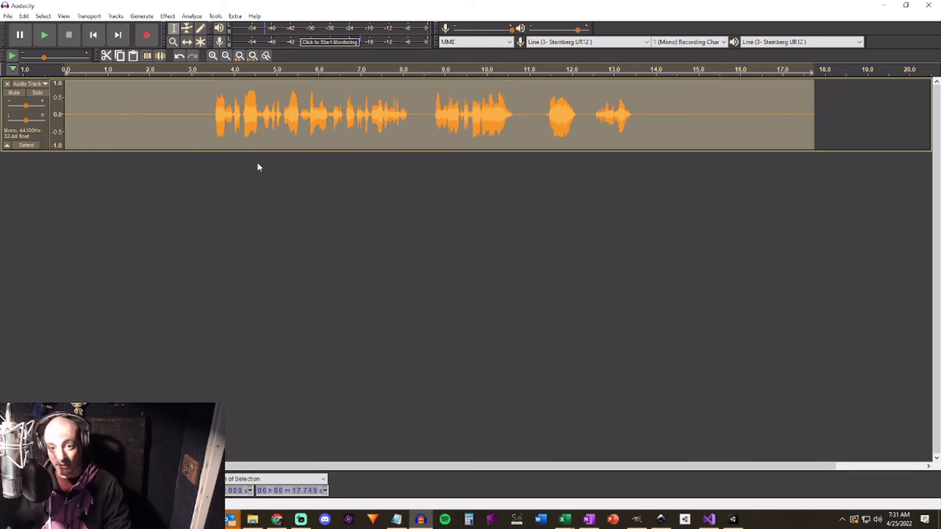
pyautogui.click(188, 125)
pyautogui.press('space')
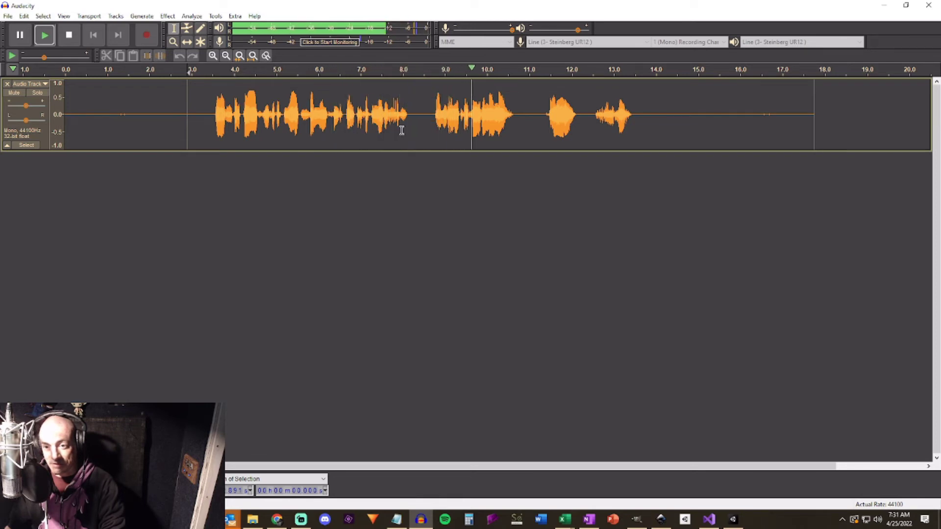
pyautogui.press('space')
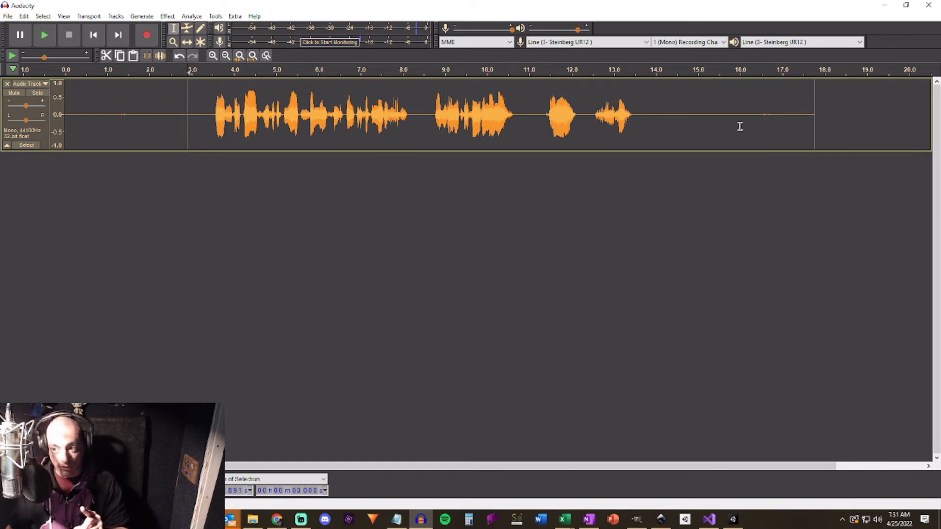
# Delete the silent lead-in from 0 to 2.58 s and the tail from 12.4 s onward
pyautogui.click(174, 116)
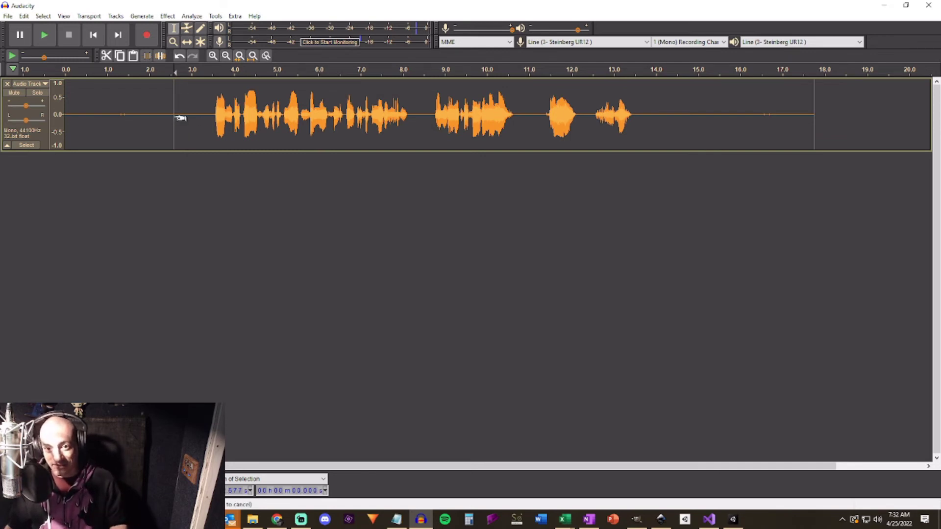
pyautogui.moveTo(181, 118); pyautogui.dragTo(5, 135)
pyautogui.press('Delete')
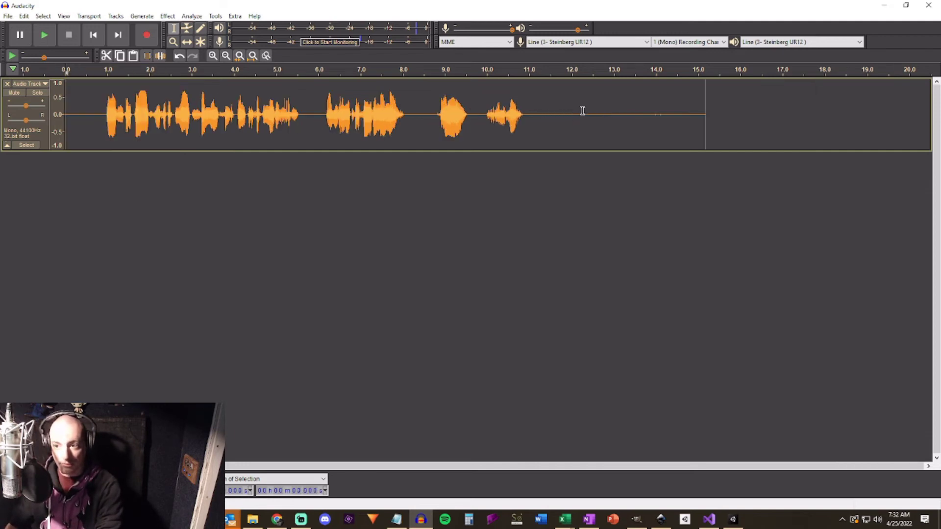
pyautogui.moveTo(586, 121); pyautogui.dragTo(705, 136)
pyautogui.press('Delete')
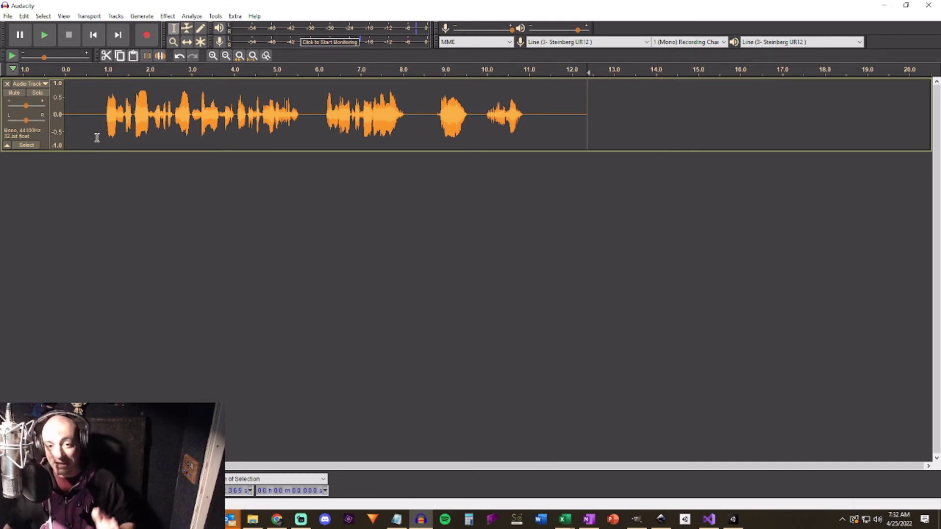
# Check the remaining lead-in and the quiet 11.0–12.2 s stretch, then play back the trimmed track
pyautogui.moveTo(103, 115); pyautogui.dragTo(63, 118)
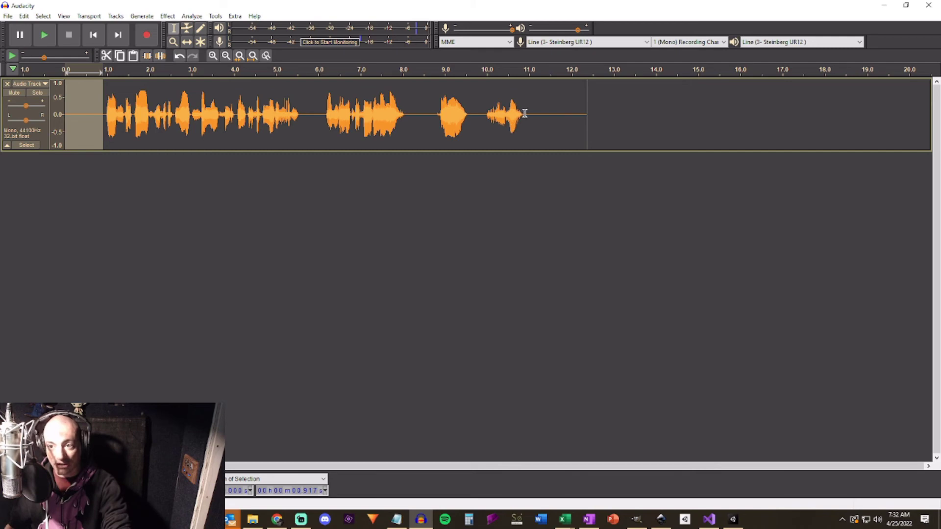
pyautogui.moveTo(526, 117); pyautogui.dragTo(588, 122)
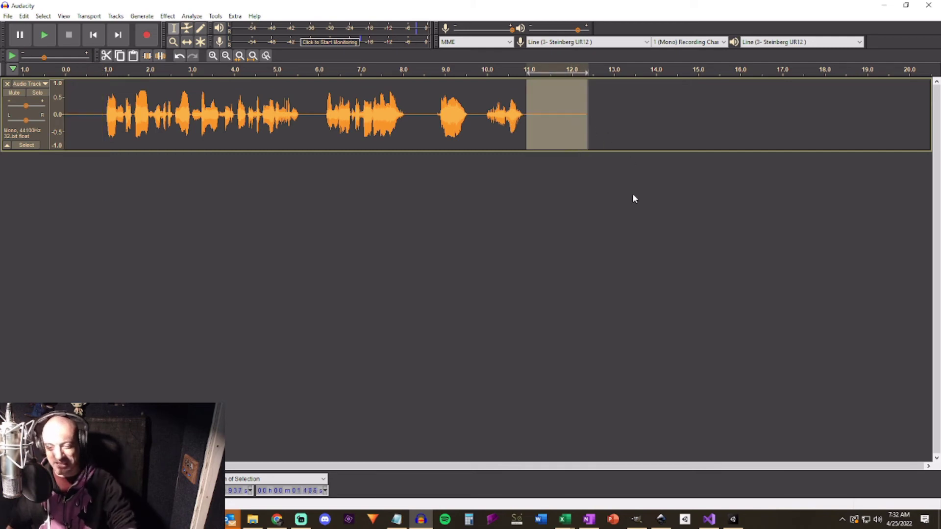
pyautogui.click(73, 122)
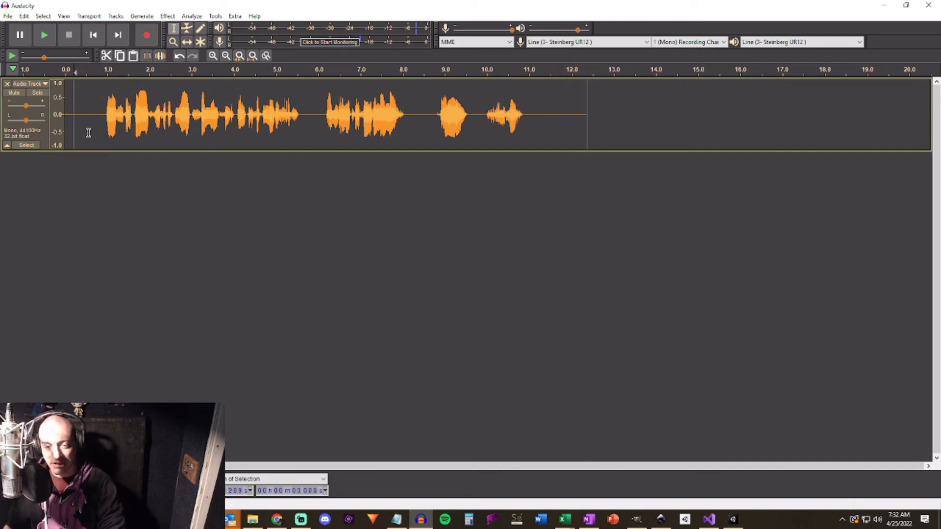
pyautogui.press('space')
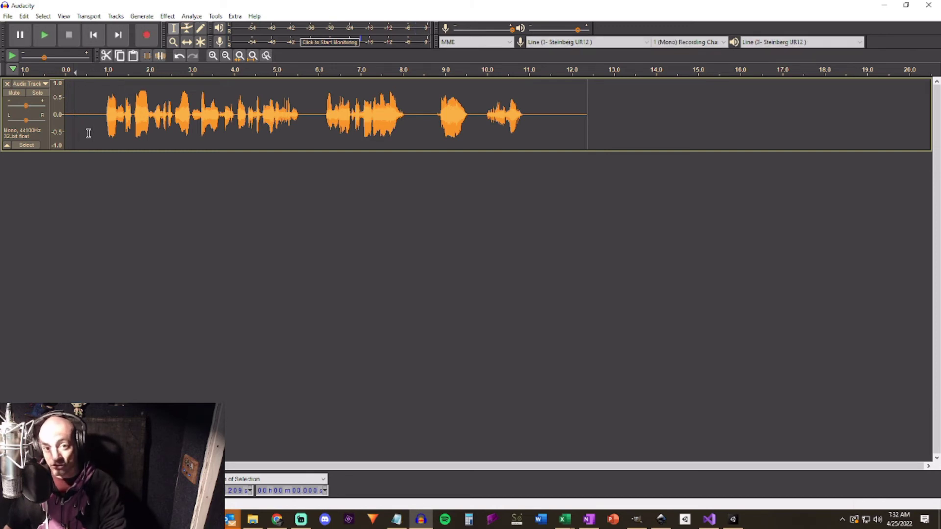
pyautogui.press('space')
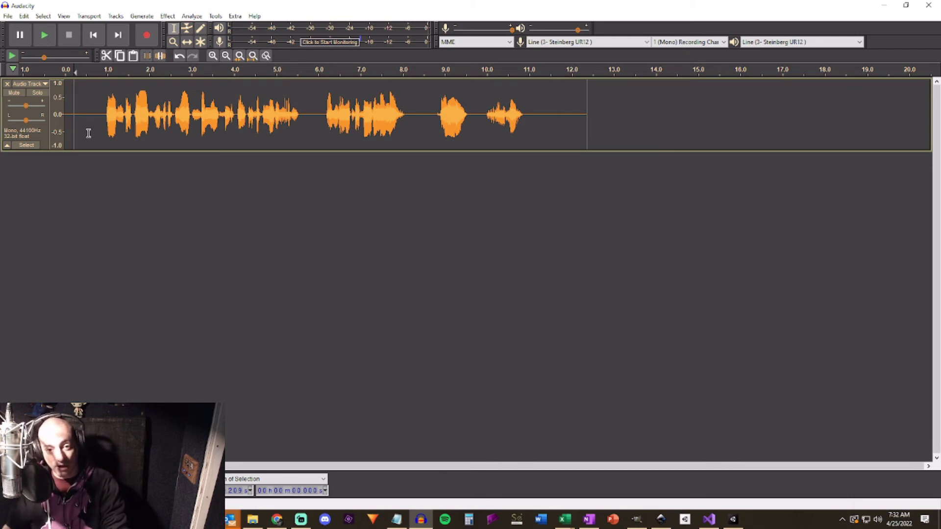
pyautogui.press('space')
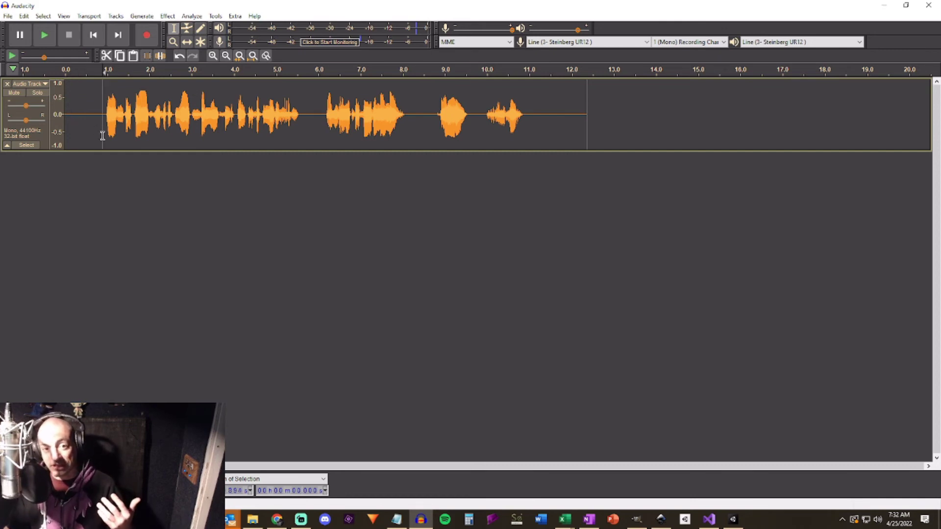
# Select the whole trimmed track and export it to the VoiceOver folder
pyautogui.hotkey('ctrl', 'a')
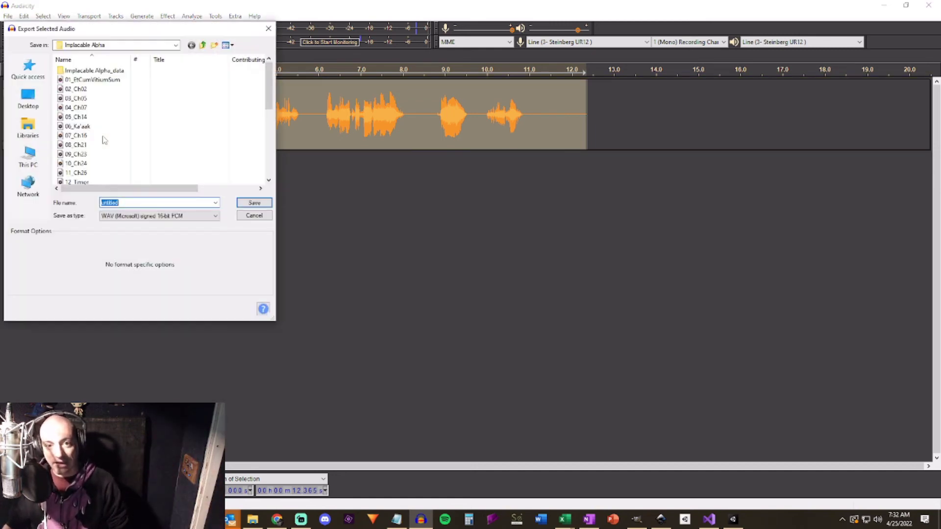
pyautogui.click(202, 46)
pyautogui.click(202, 45)
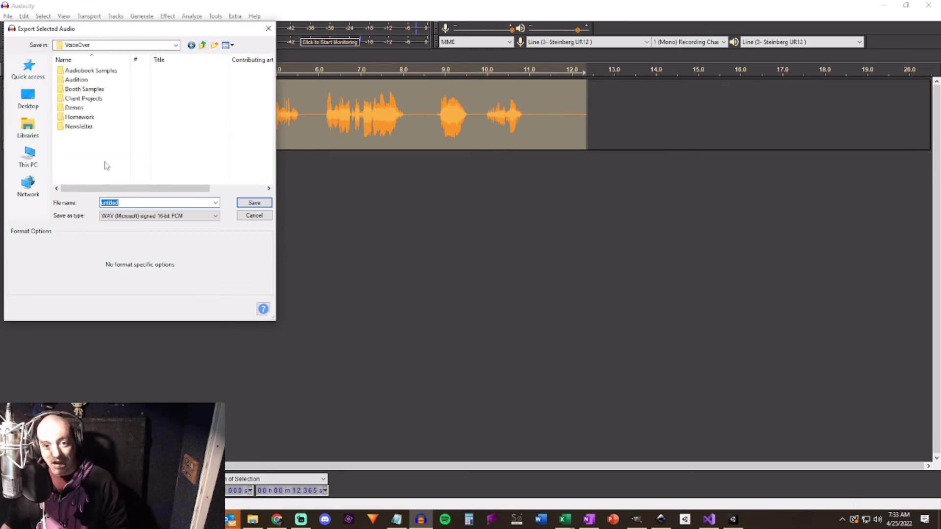
# Choose MP3 format at a constant 192 kbps bit rate, then close the export window unsaved
pyautogui.click(140, 217)
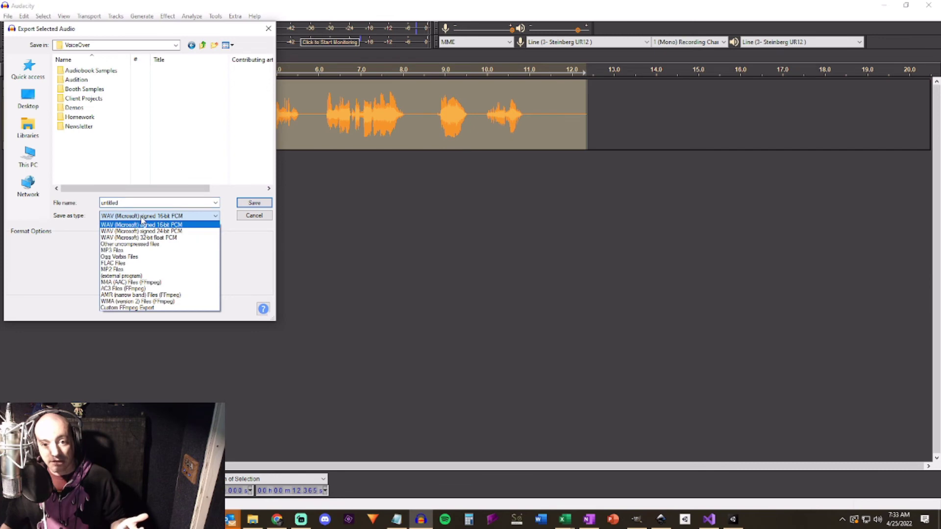
pyautogui.click(123, 250)
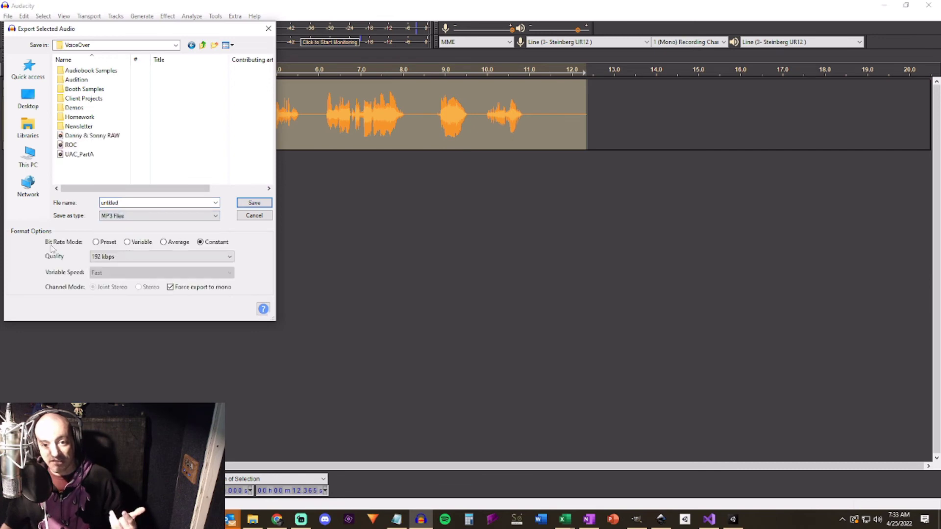
pyautogui.click(127, 242)
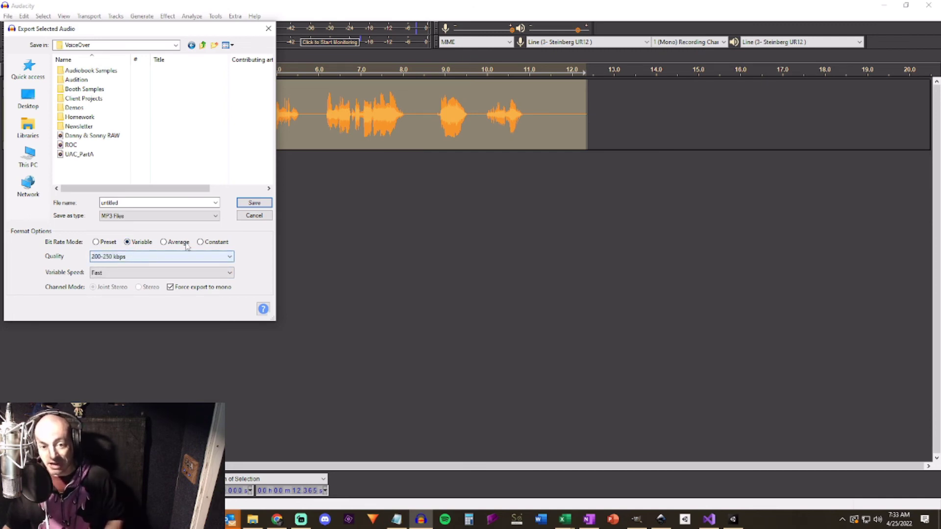
pyautogui.click(201, 242)
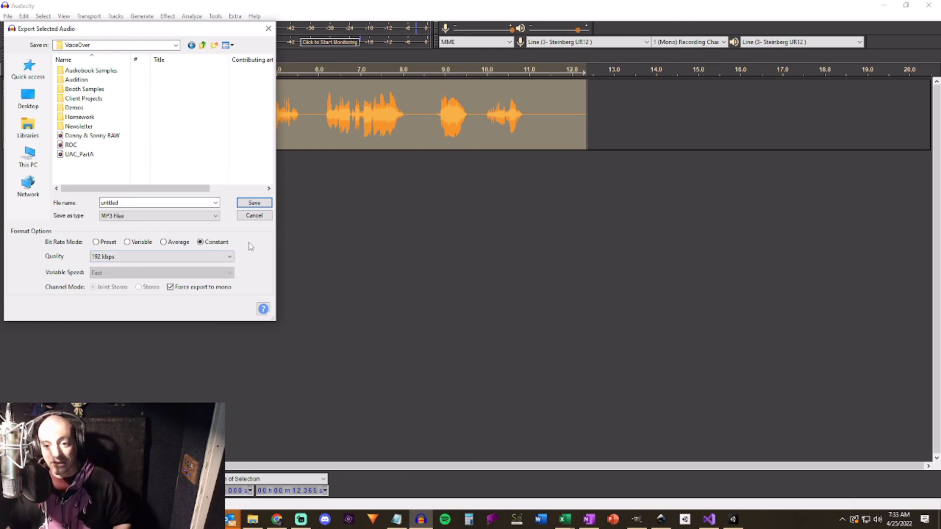
pyautogui.click(268, 29)
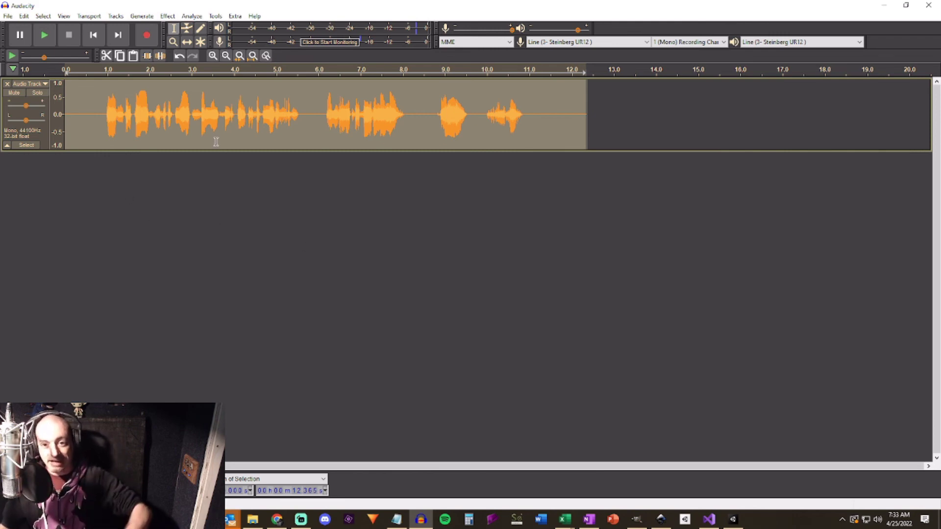
pyautogui.click(88, 129)
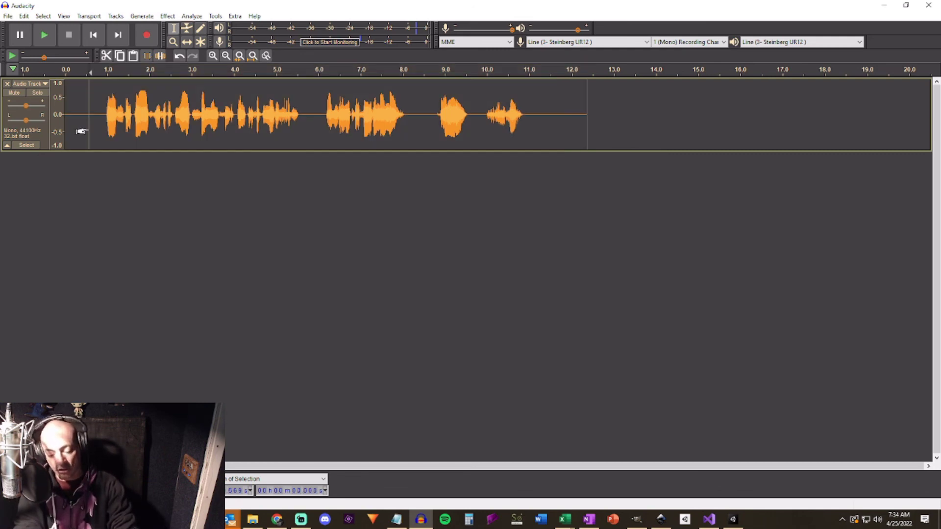
pyautogui.doubleClick(88, 129)
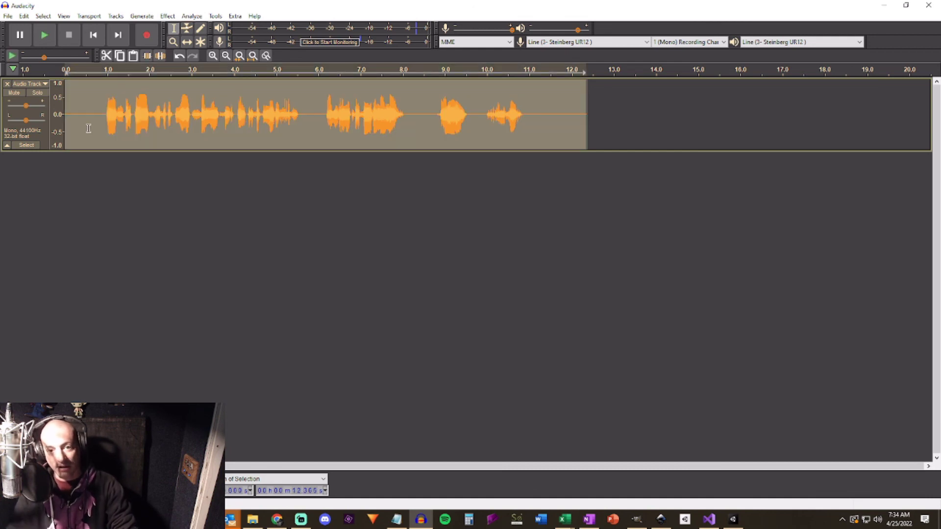
pyautogui.click(88, 129)
pyautogui.press('space')
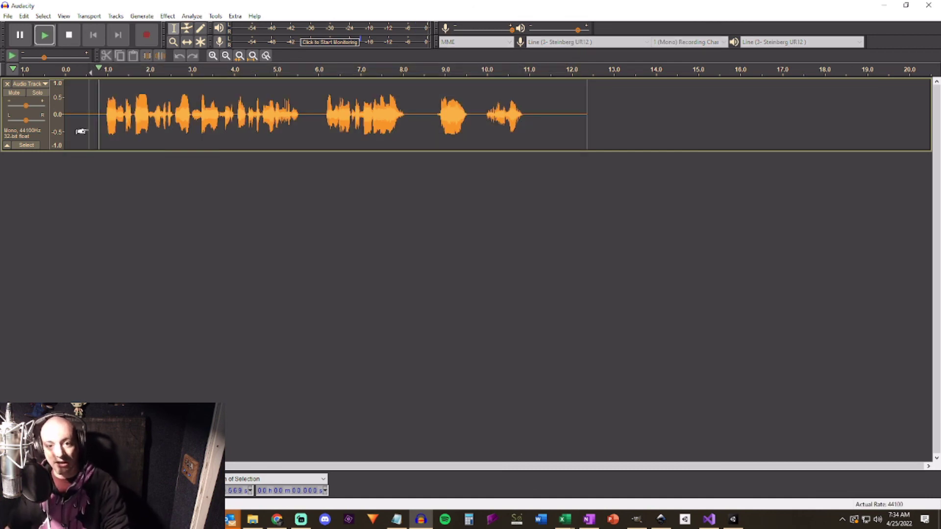
pyautogui.press('space')
pyautogui.click(298, 131)
pyautogui.press('space')
pyautogui.press('space')
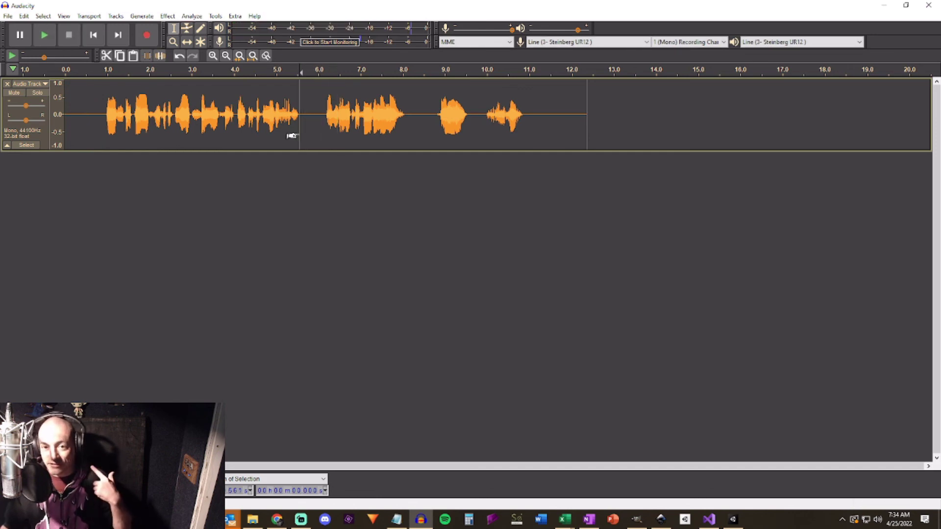